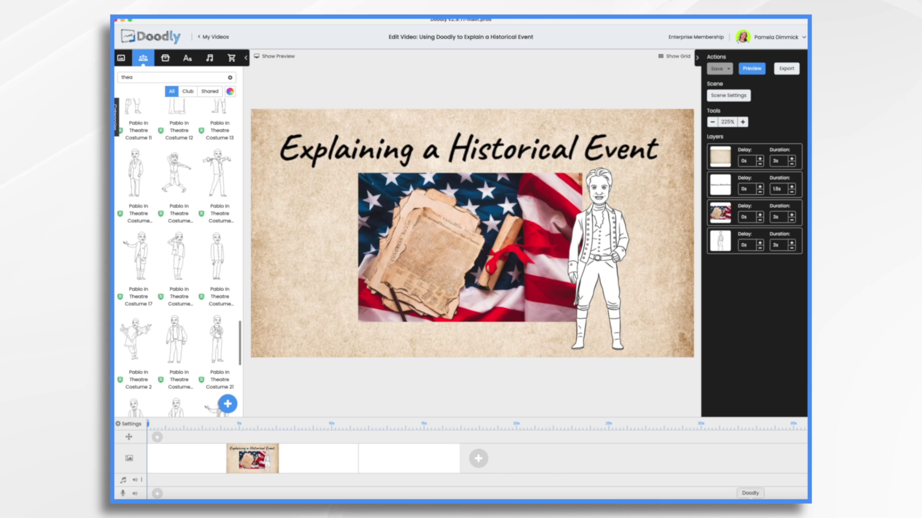
Step: Switch to the Freeform board showing the December 16, 1773 Boston Tea Party text and its four reasons
key(super+Tab)
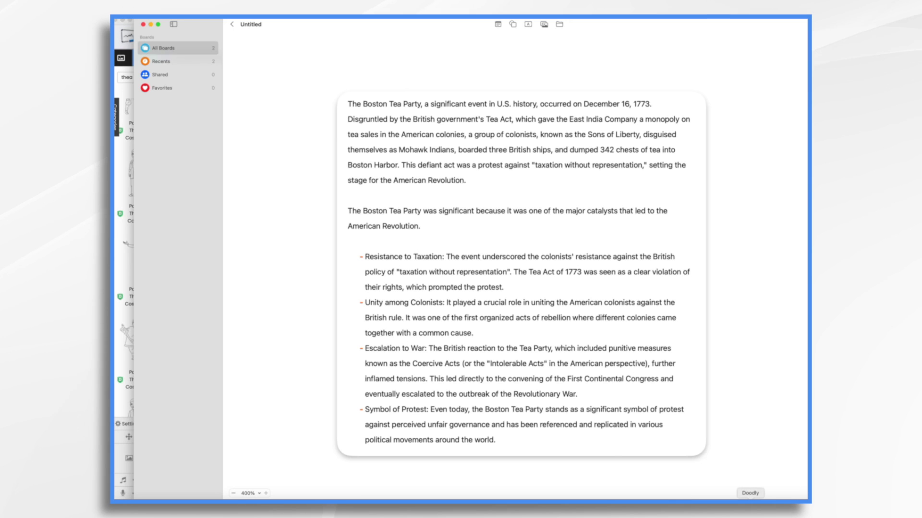
Step: Switch back to Doodly and return to the My Videos list
key(super+Tab)
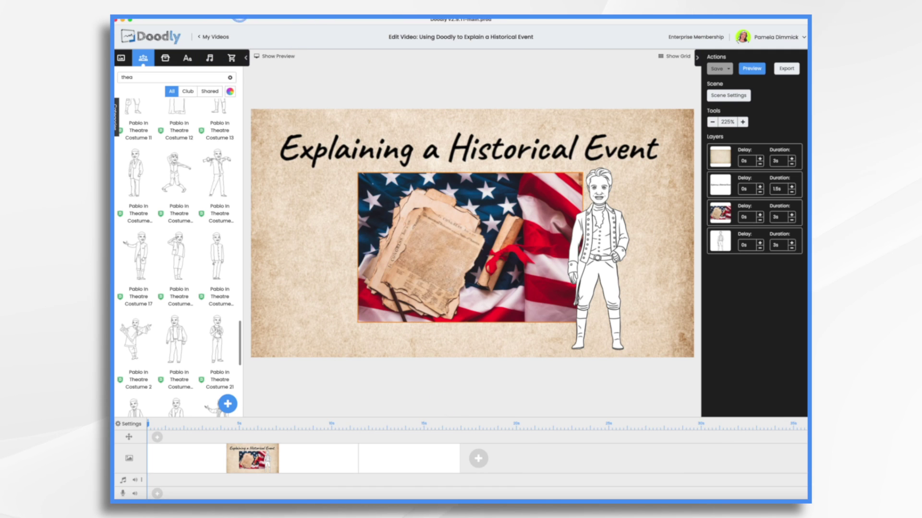
click(211, 38)
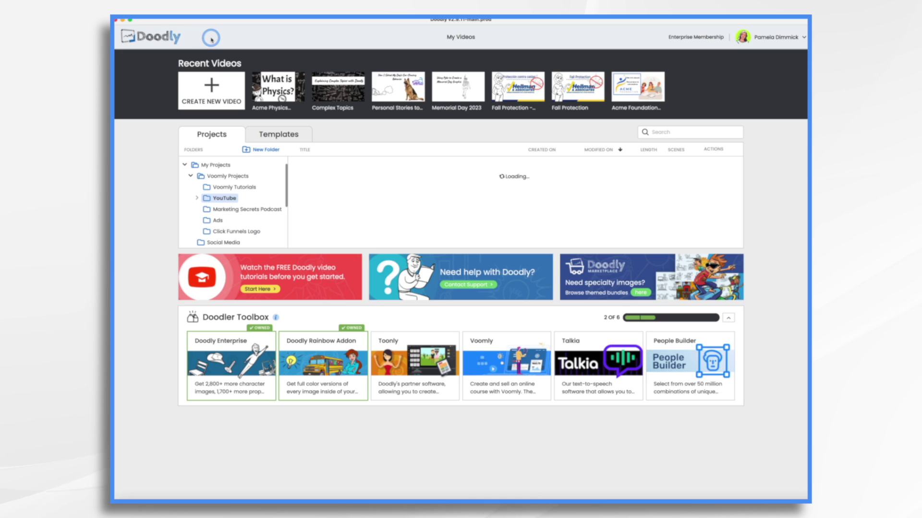
Step: Start a new video titled Boston Tea Party with a Custom image background style
click(208, 91)
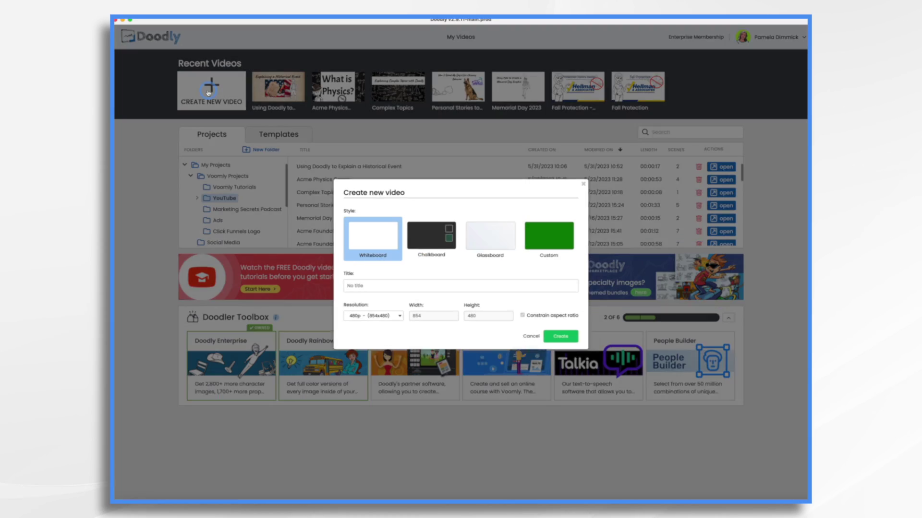
click(344, 274)
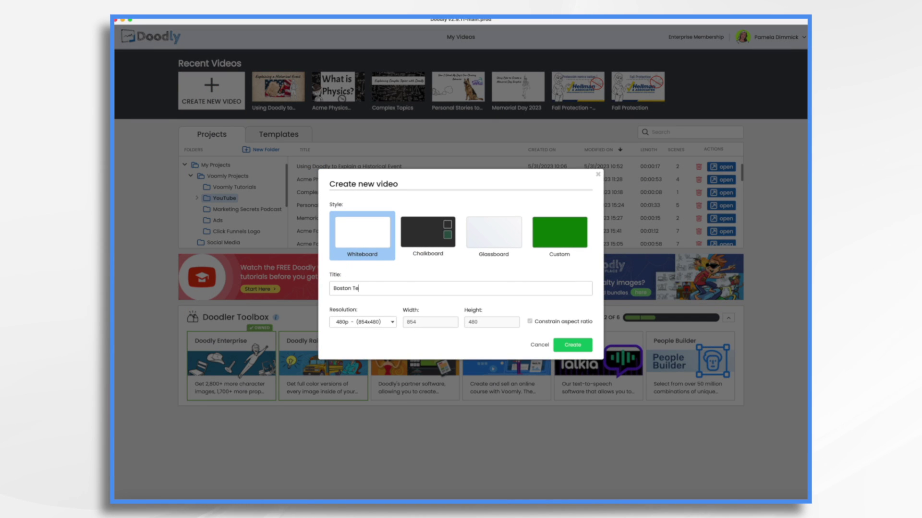
click(567, 235)
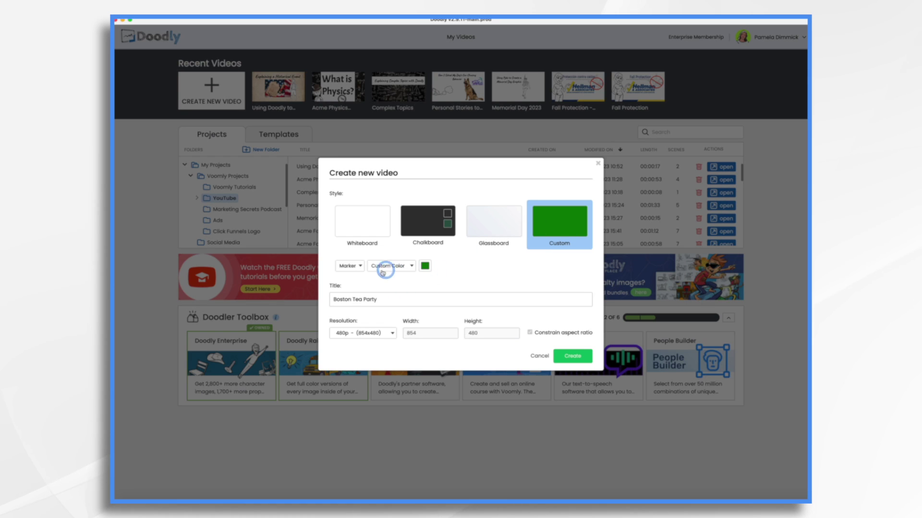
click(401, 268)
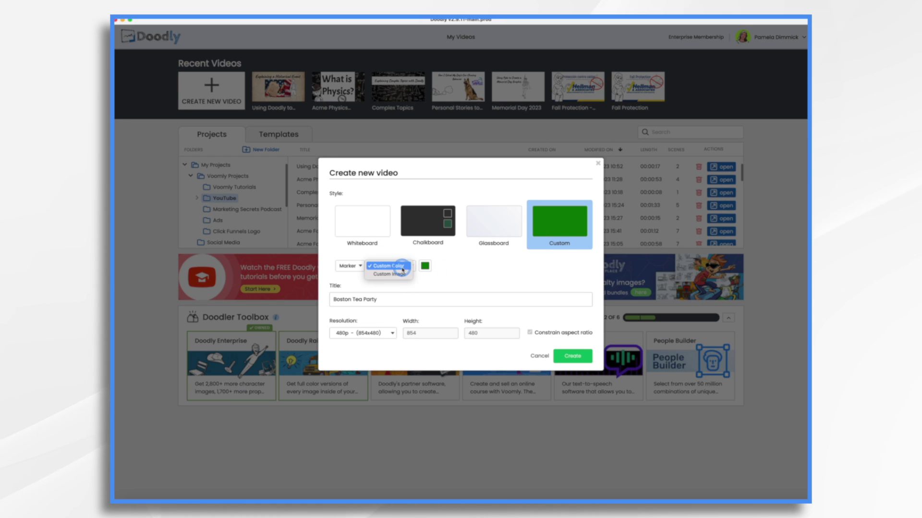
click(393, 277)
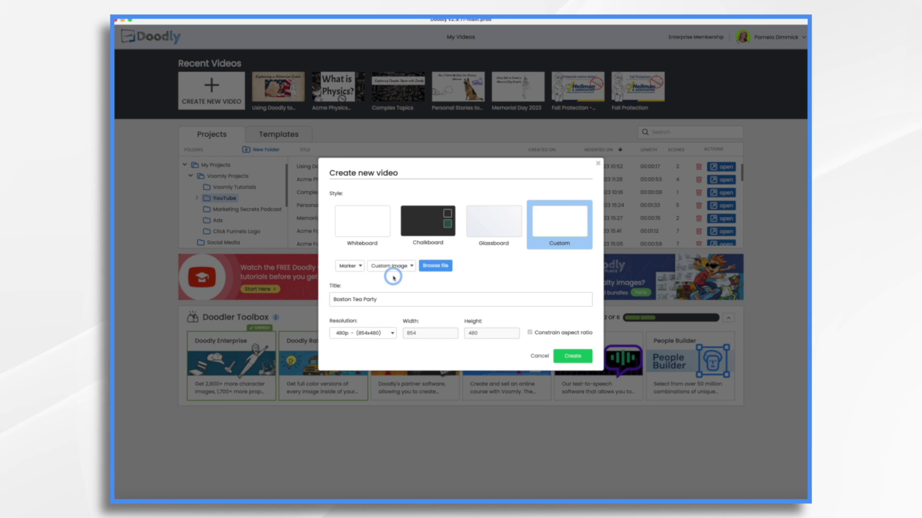
Step: Choose 2023-05-30_09-33-12.png as the background and crop it
click(445, 266)
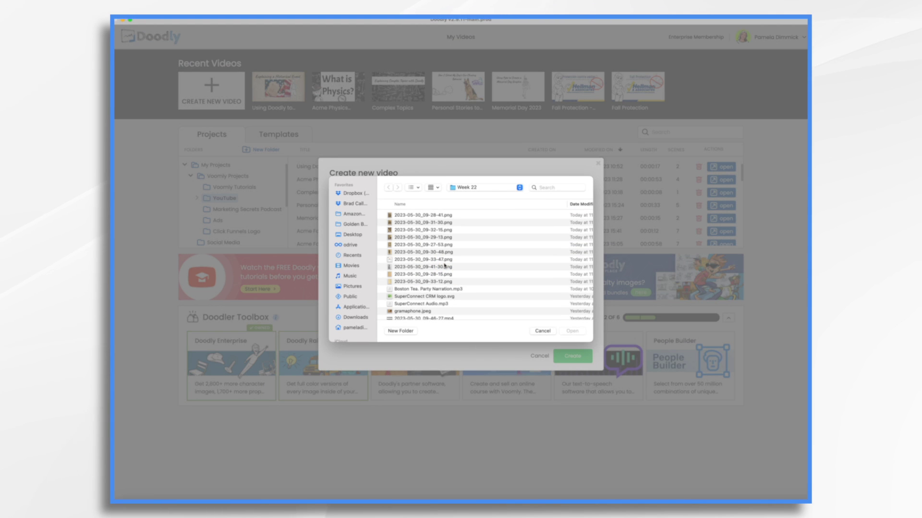
click(419, 282)
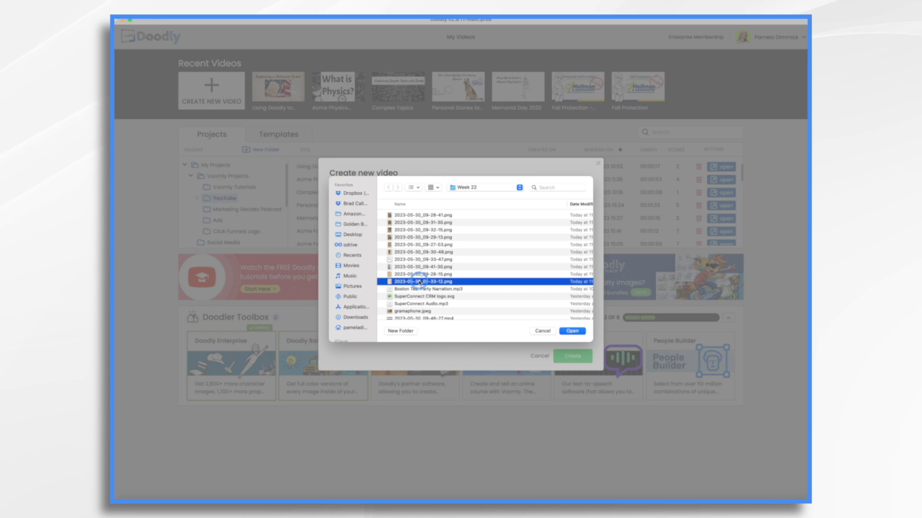
click(574, 331)
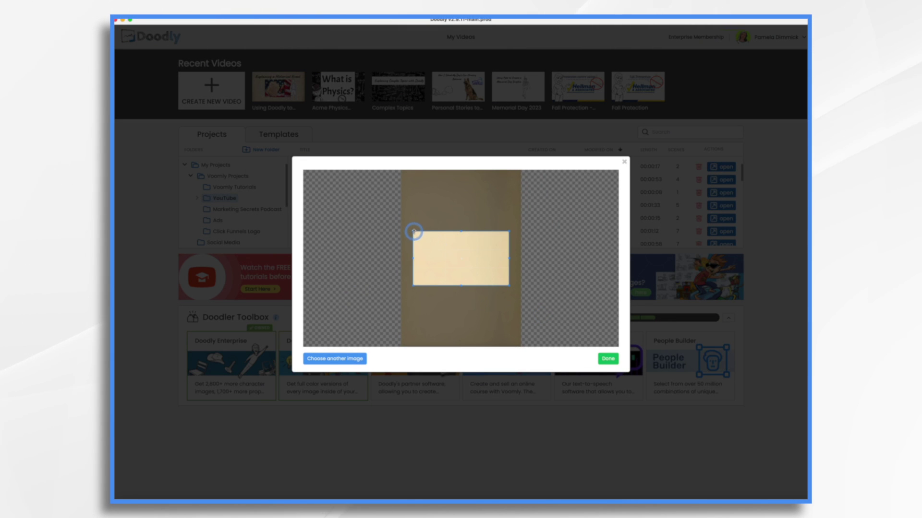
drag(411, 231, 403, 220)
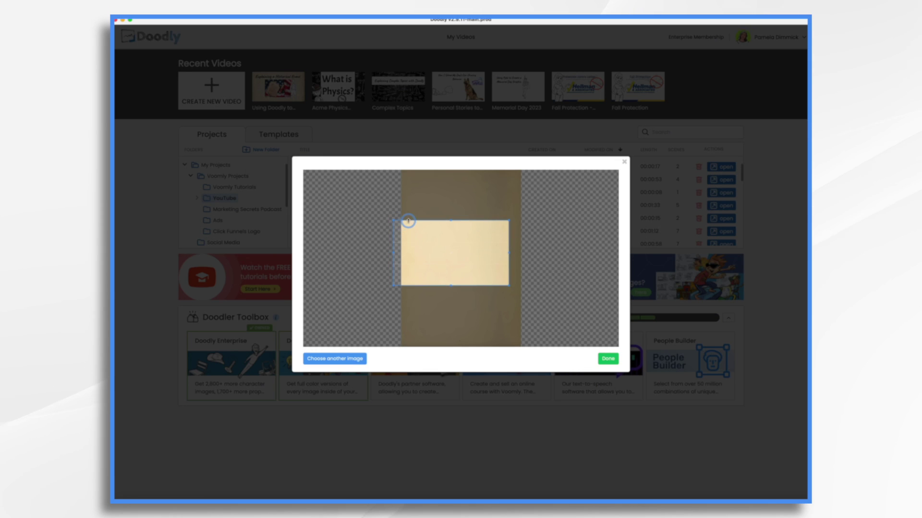
drag(461, 252, 473, 250)
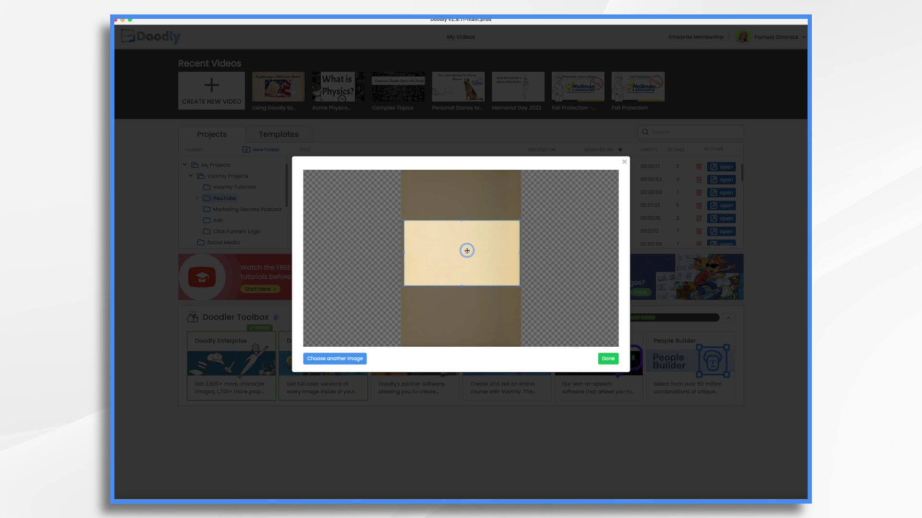
click(608, 359)
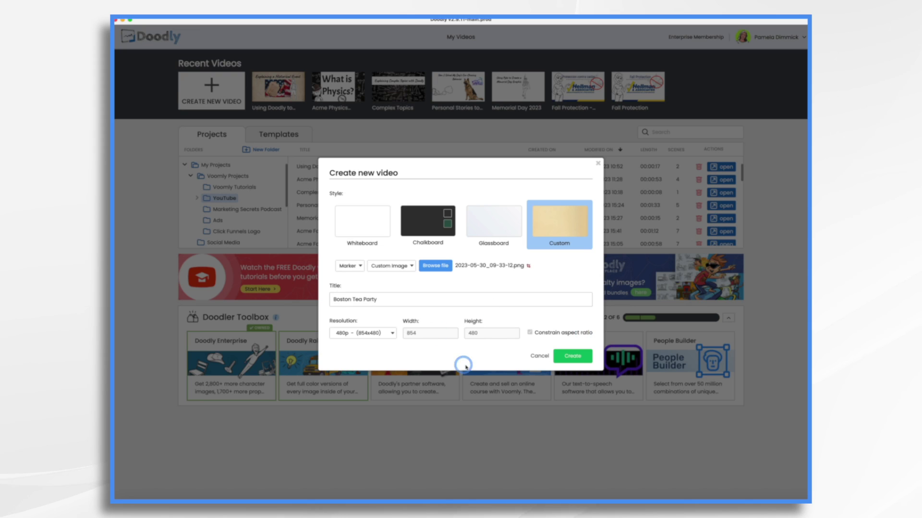
Step: Create the video and upload PNGs 2023-05-30_09-41-30, 09-28-15 and 09-33-12 as props
click(571, 356)
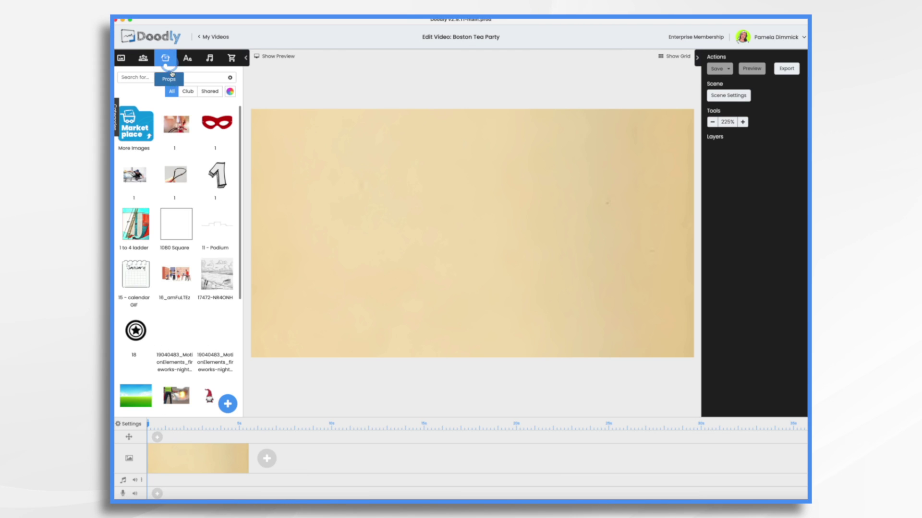
click(228, 404)
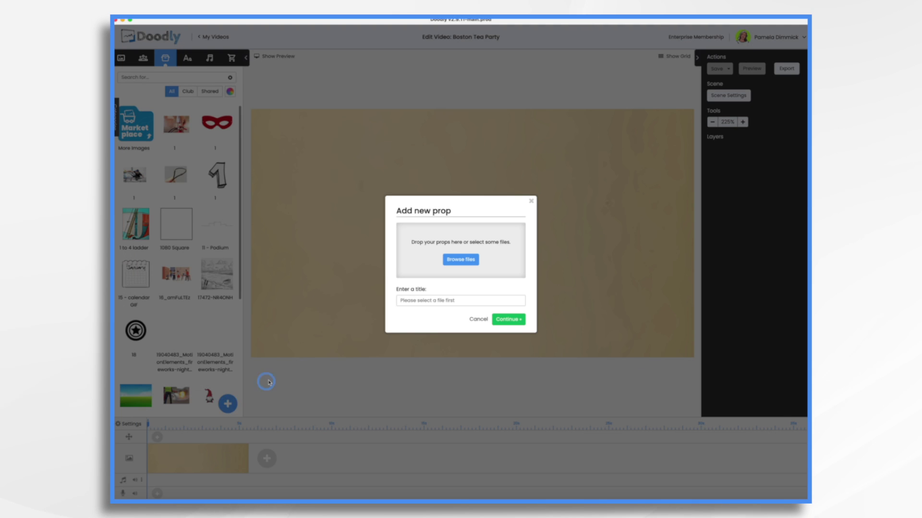
click(460, 259)
shift+click(422, 252)
super+click(422, 267)
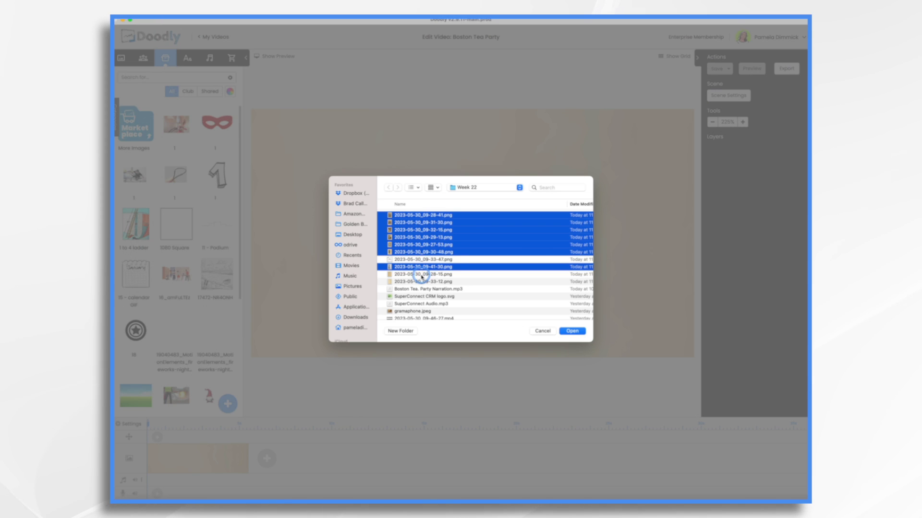
super+click(423, 274)
super+click(423, 282)
click(576, 331)
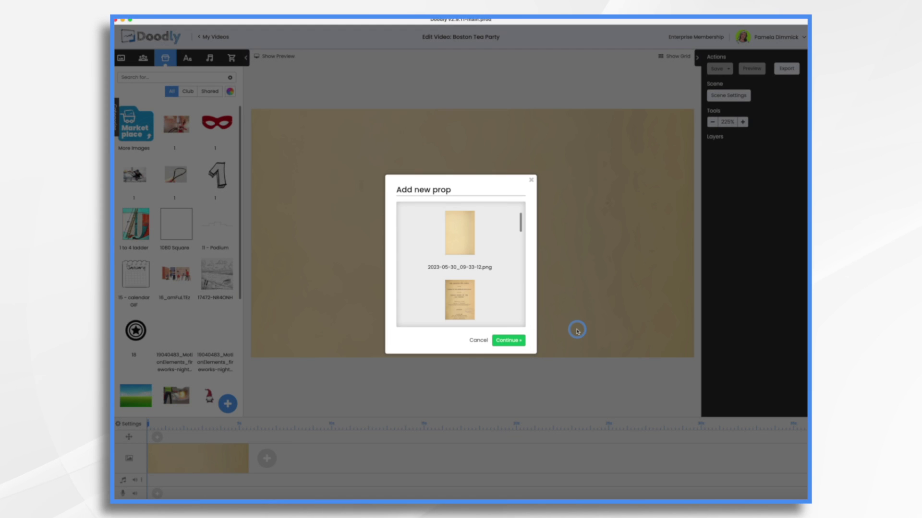
click(504, 340)
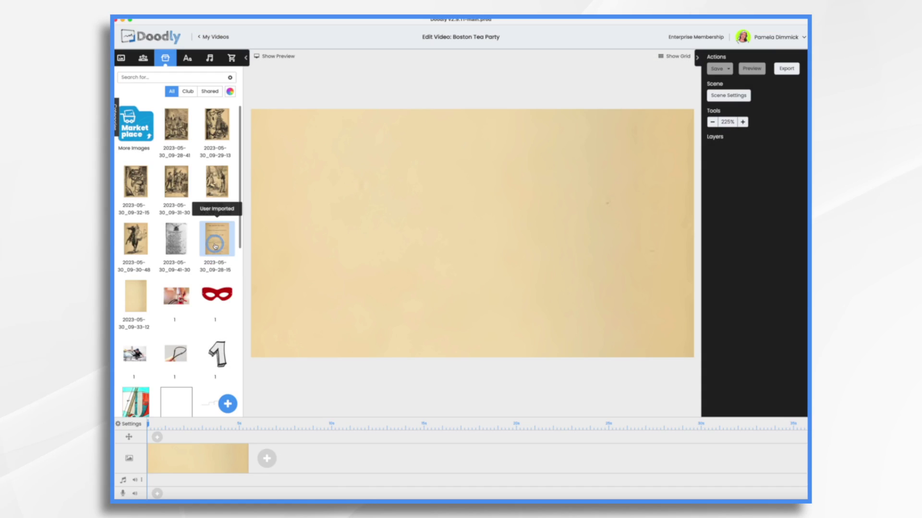
Step: Place the Boston Tea Party title page on the canvas, enlarged and centred
drag(215, 246, 366, 247)
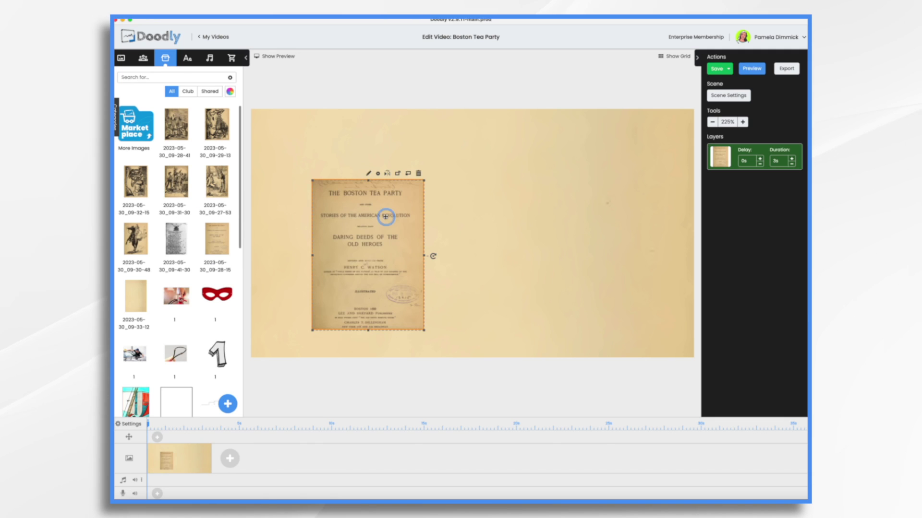
drag(422, 184, 479, 144)
drag(418, 197, 489, 202)
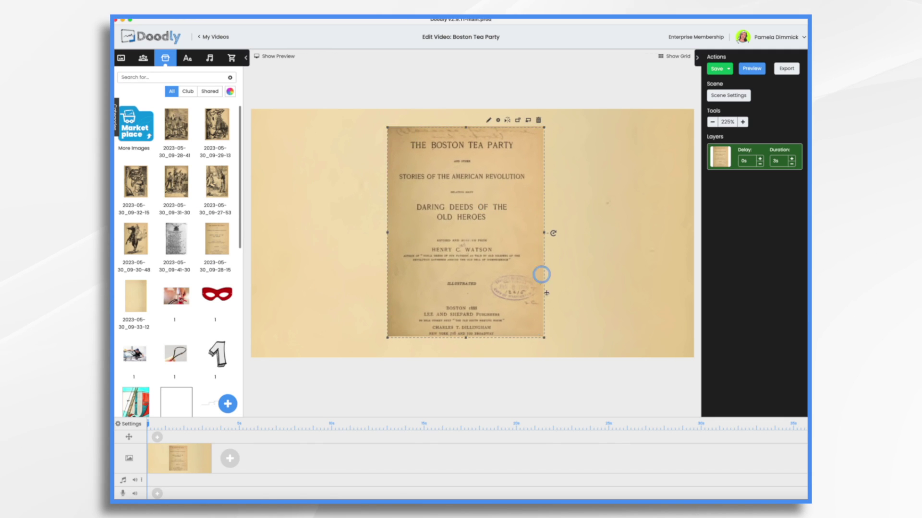
drag(544, 337, 563, 341)
drag(471, 238, 464, 233)
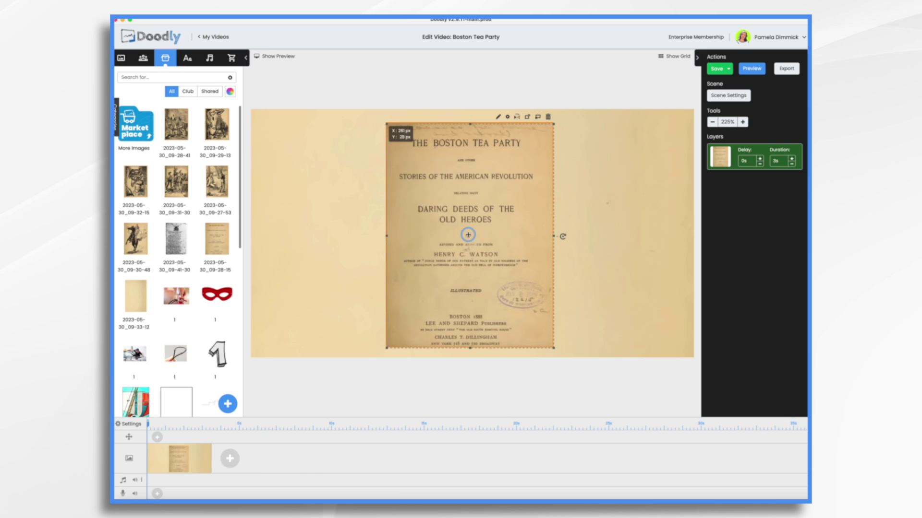
drag(374, 171, 375, 172)
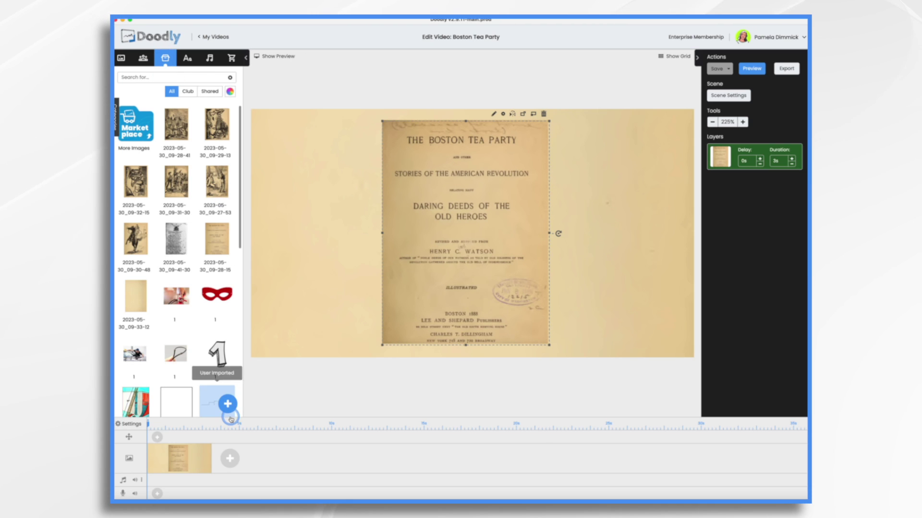
Step: Upload the remaining Boston Tea Party image files as props
click(228, 405)
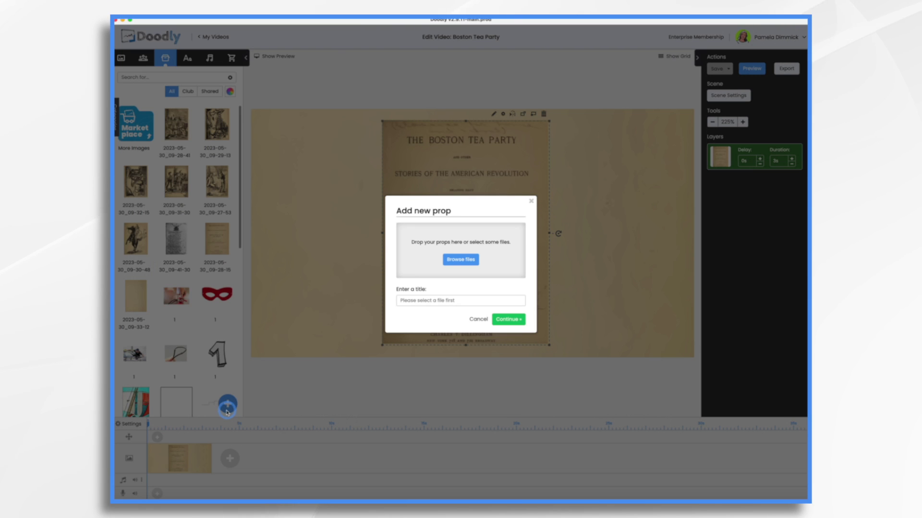
click(461, 259)
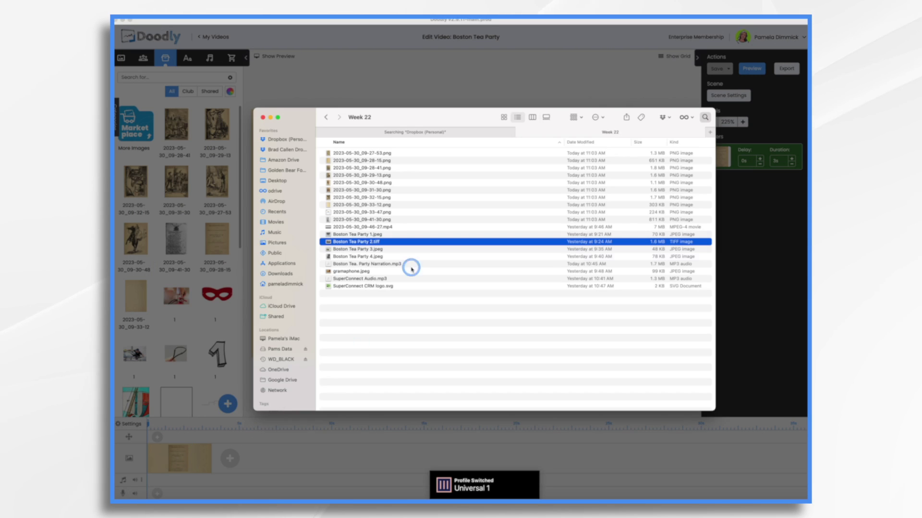
super+click(366, 271)
key(Return)
click(506, 339)
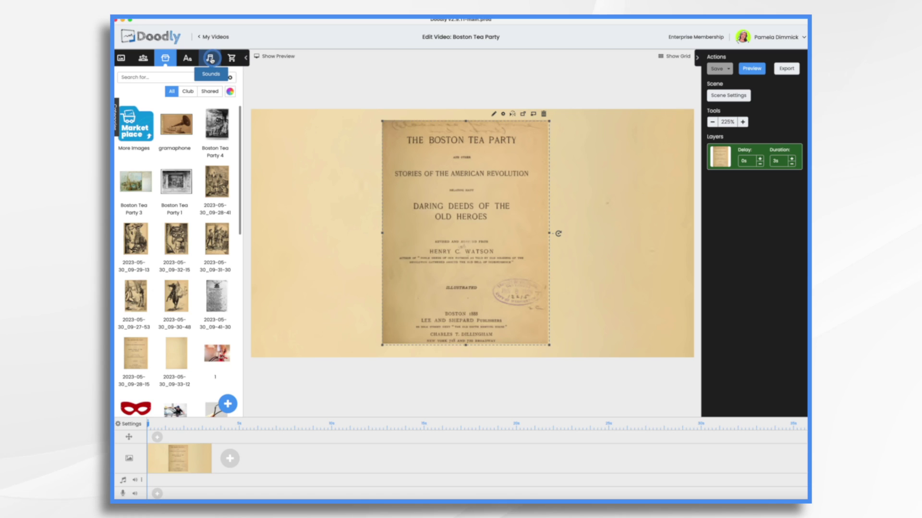
Step: Import Sousa.mp3 and Boston Tea Party Narration.mp3, and drop the narration onto the voice track
click(210, 58)
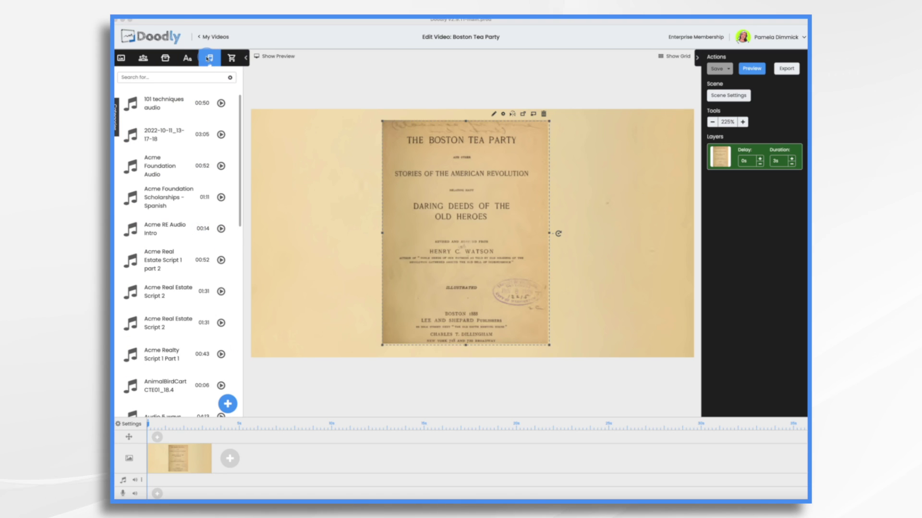
click(230, 404)
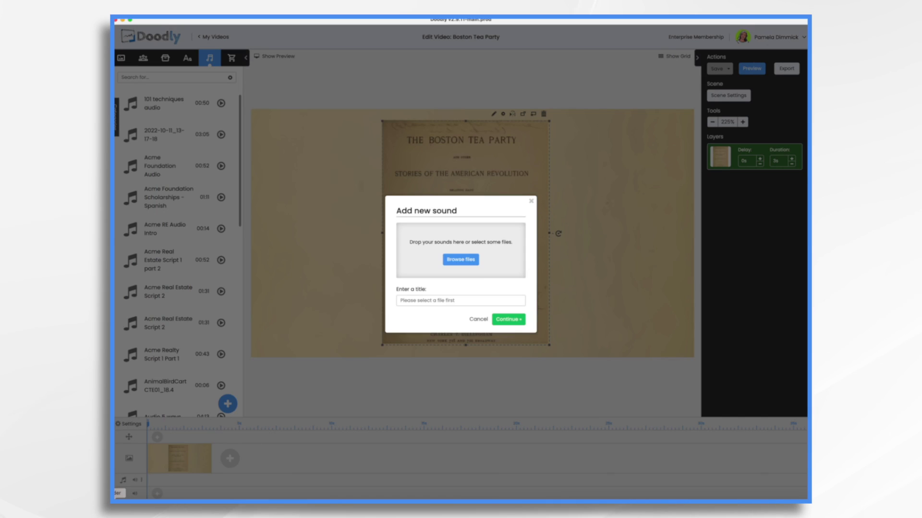
click(461, 259)
click(387, 192)
click(345, 271)
super+click(360, 293)
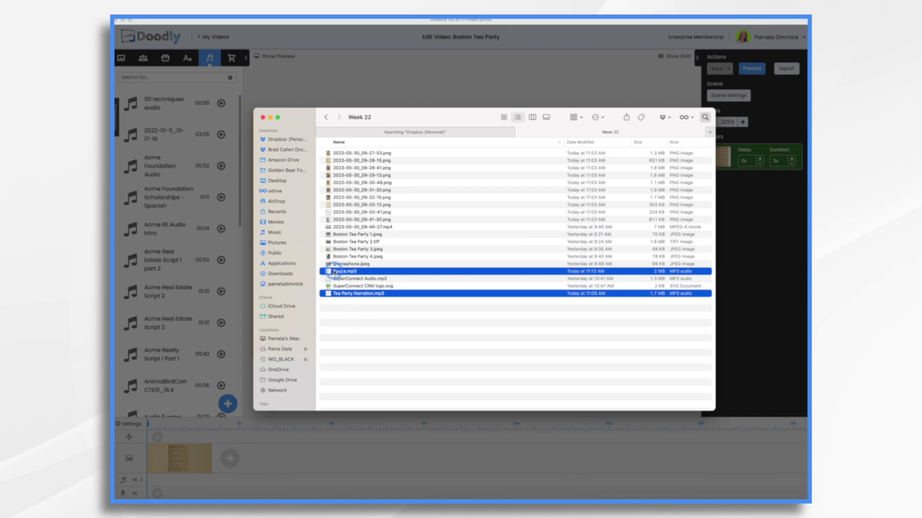
mouse_move(364, 272)
mouse_down()
mouse_move(351, 274)
mouse_move(442, 263)
mouse_up()
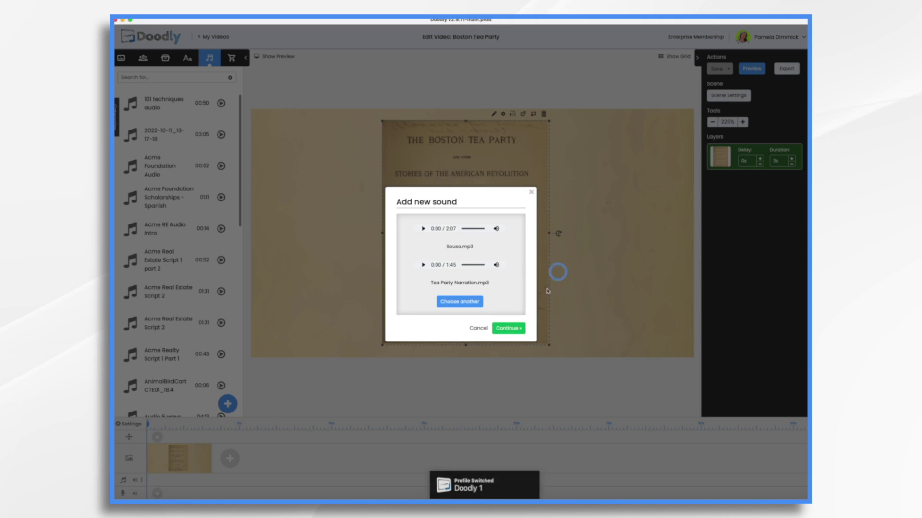
click(506, 323)
drag(177, 134, 232, 496)
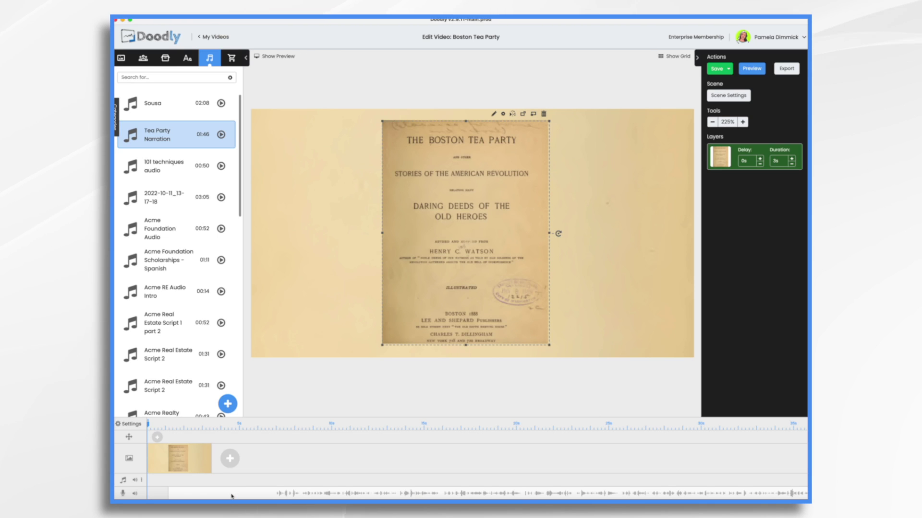
mouse_move(232, 496)
mouse_down()
mouse_move(165, 487)
mouse_move(238, 493)
mouse_up()
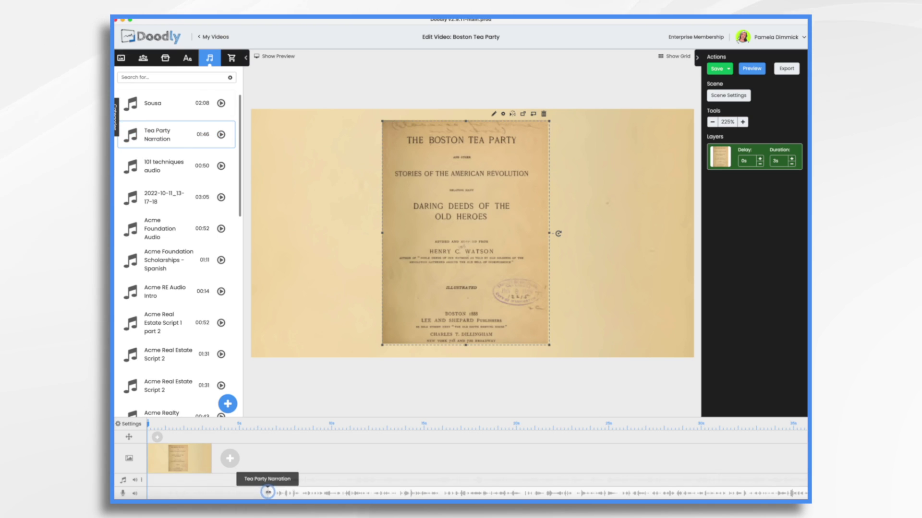
Step: Add an Akrobat-Semibold heading reading 'U.S. History - Unit 2: The Boston Tea Party'
click(187, 60)
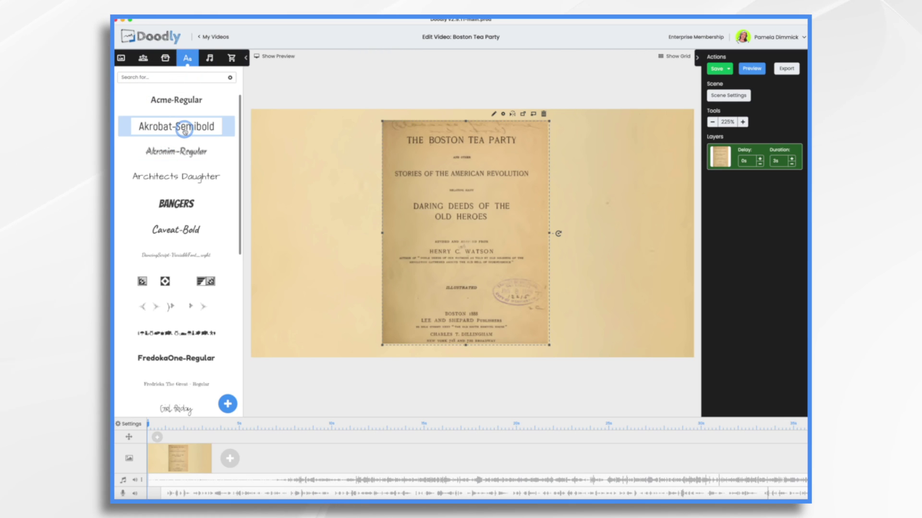
drag(183, 128, 606, 201)
double_click(607, 201)
key(super+a)
text(U.S. Histo)
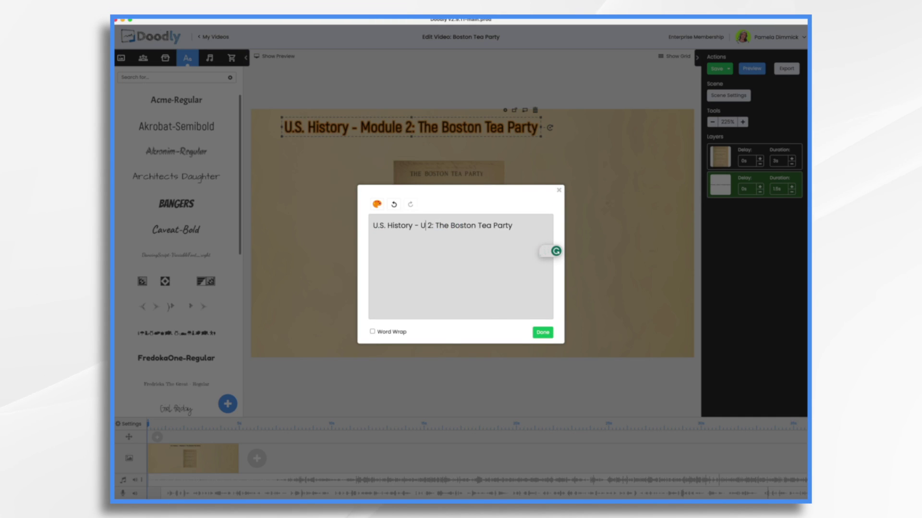
text(Unit)
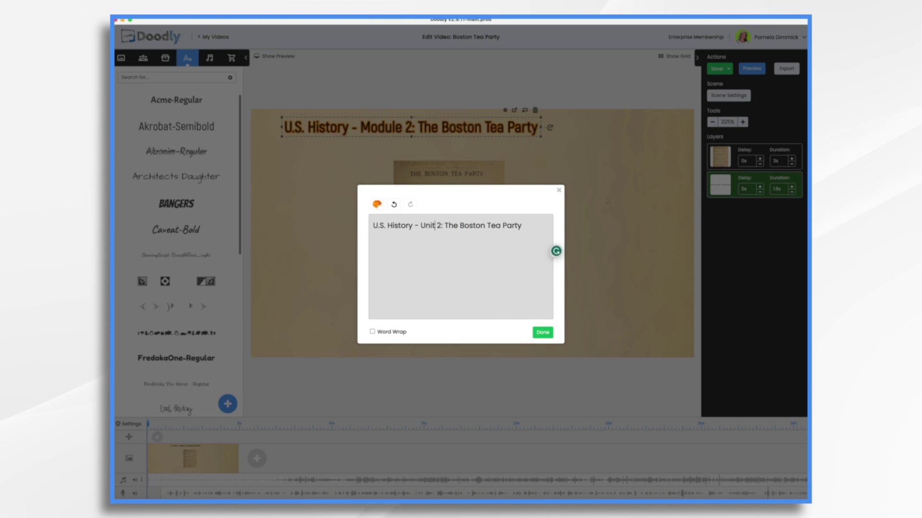
click(547, 336)
Step: Set the book cover's reveal mode to Fade and save the asset
click(492, 150)
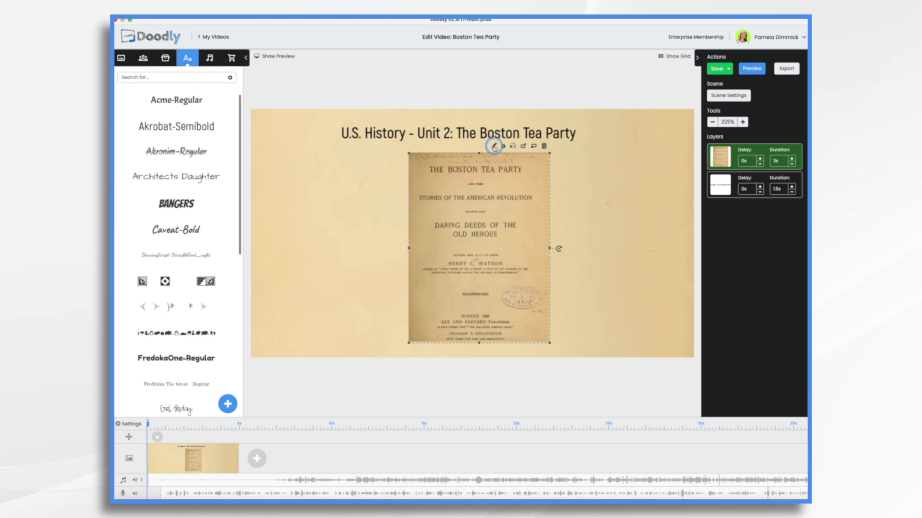
click(494, 147)
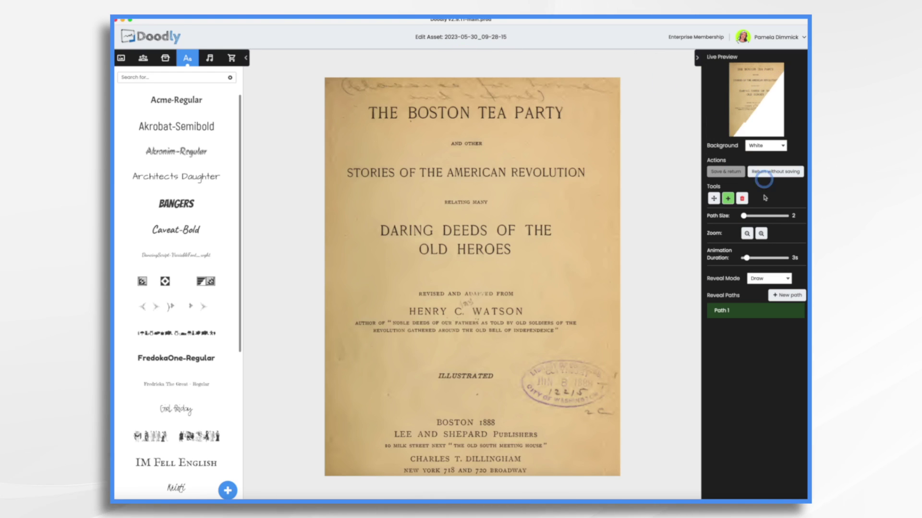
click(760, 278)
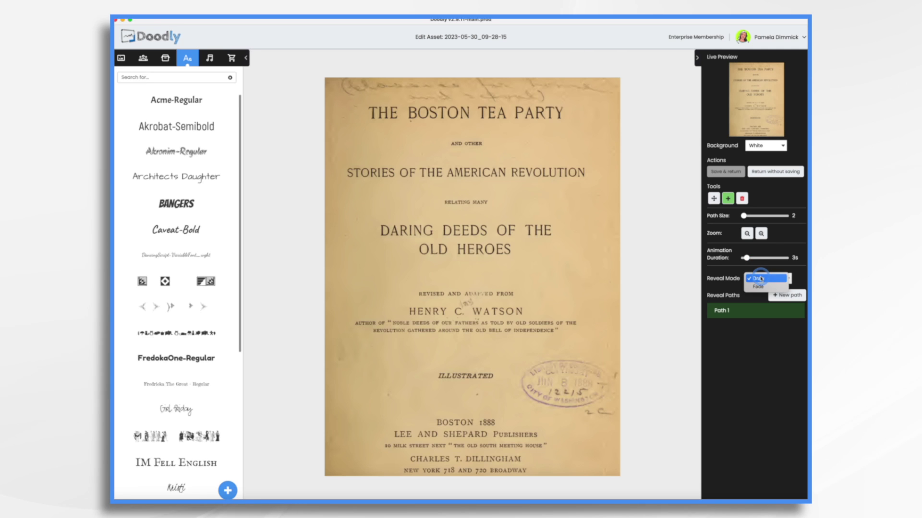
click(760, 287)
click(715, 172)
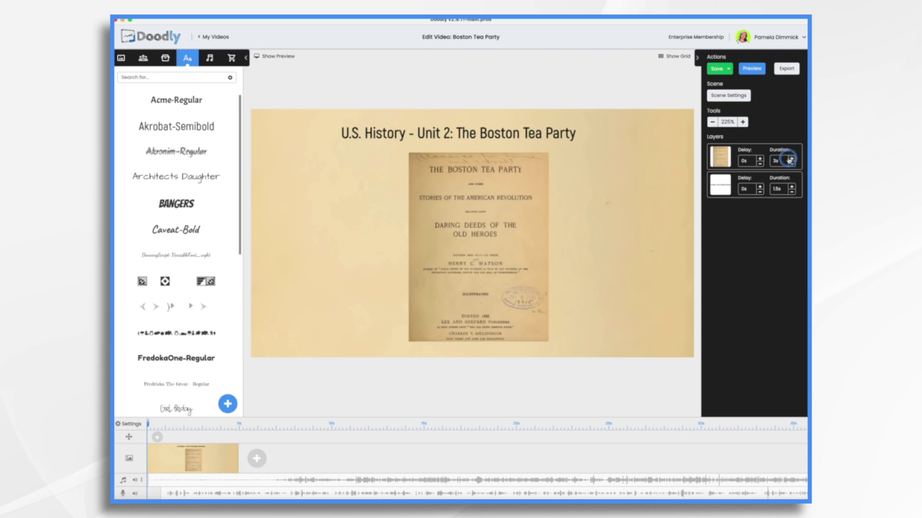
Step: Shorten the cover image's animation duration from 3s to 1.5s
click(792, 164)
click(792, 164)
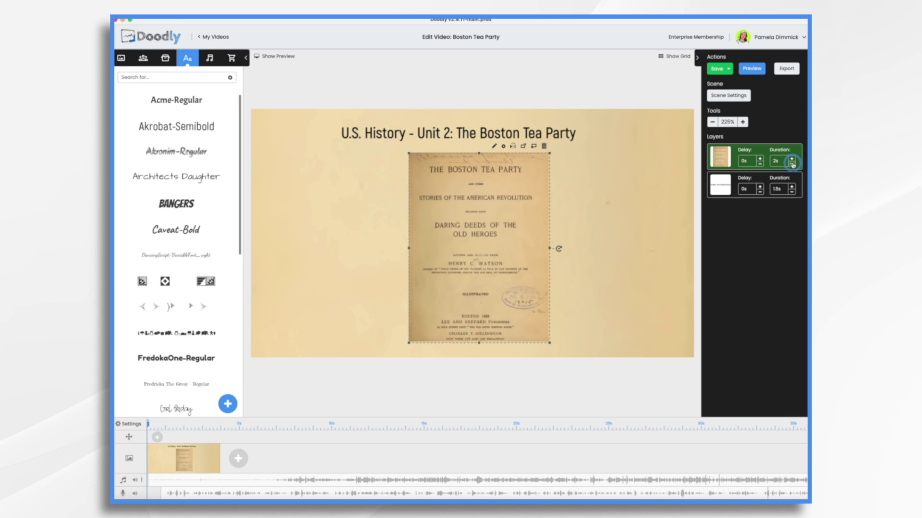
click(792, 165)
click(505, 254)
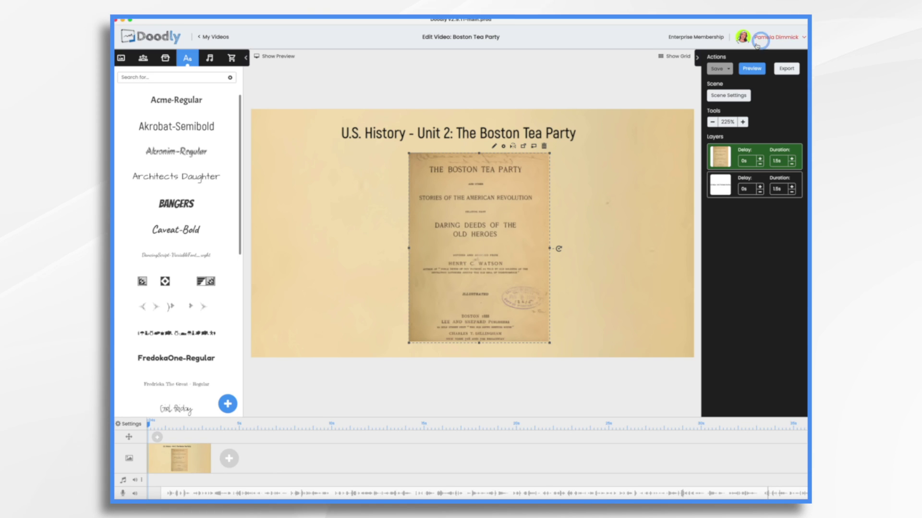
Step: Lengthen the scene's extra time, apply it, and preview the title scene
click(725, 97)
click(534, 218)
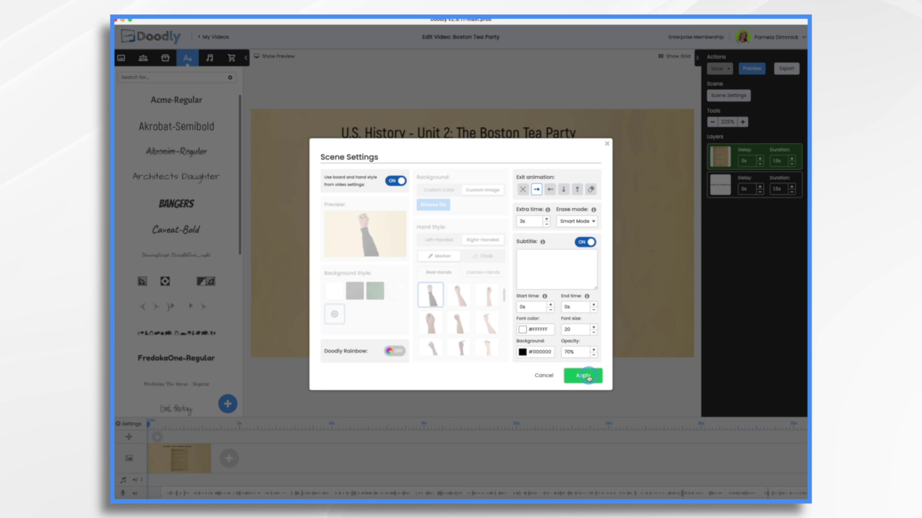
click(587, 376)
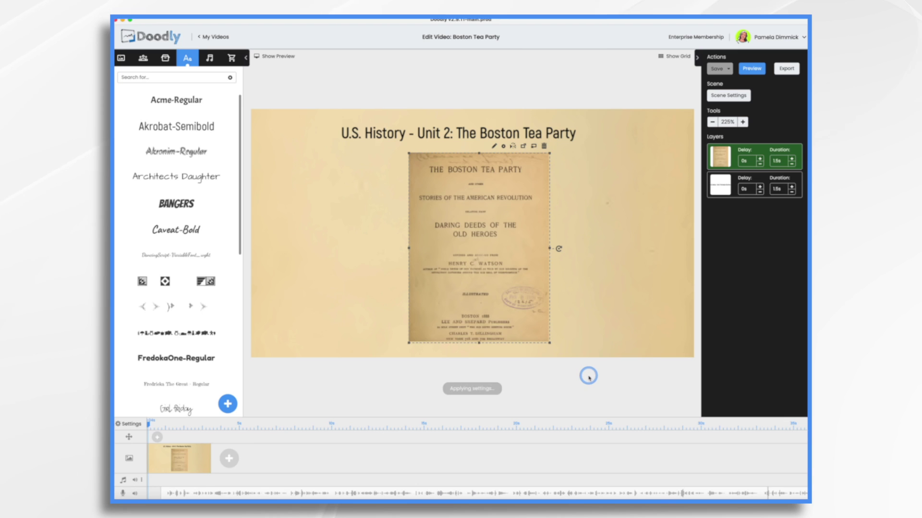
click(758, 70)
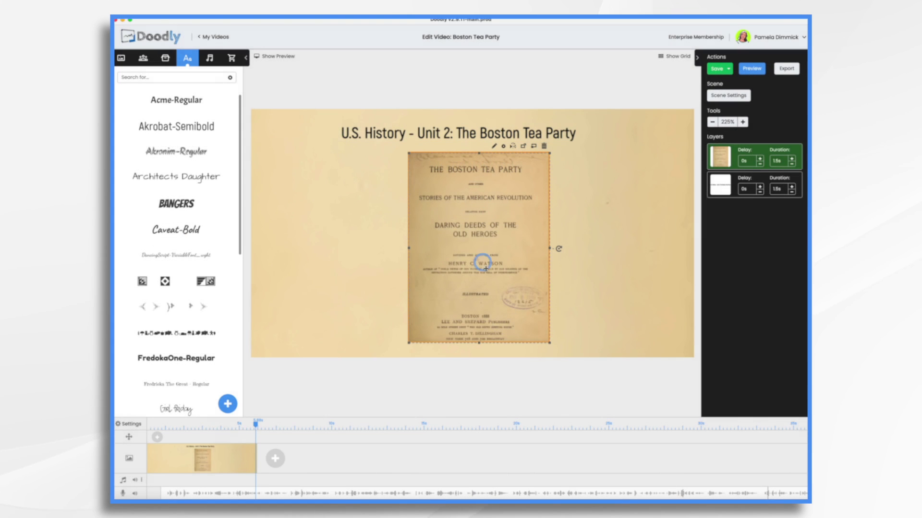
click(578, 294)
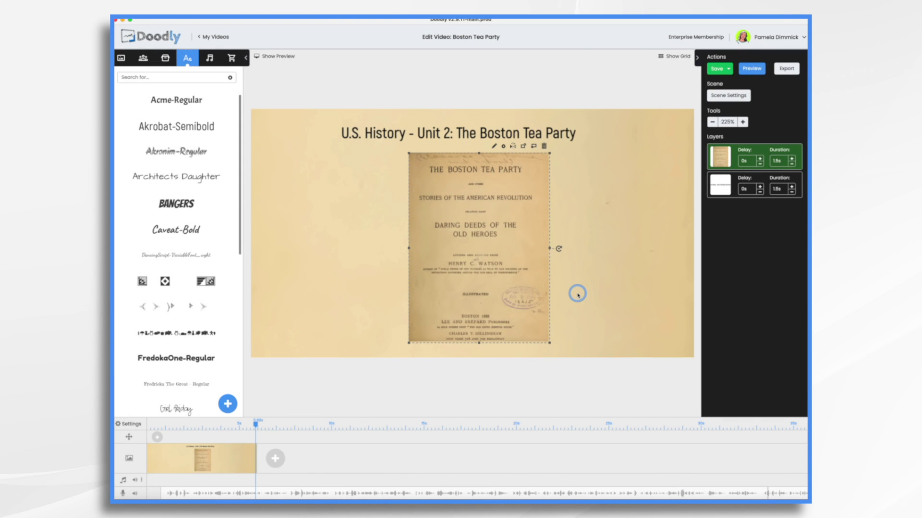
Step: Add a new scene with the Boston Tea Party 3 harbour image, enlarged and centred
click(277, 459)
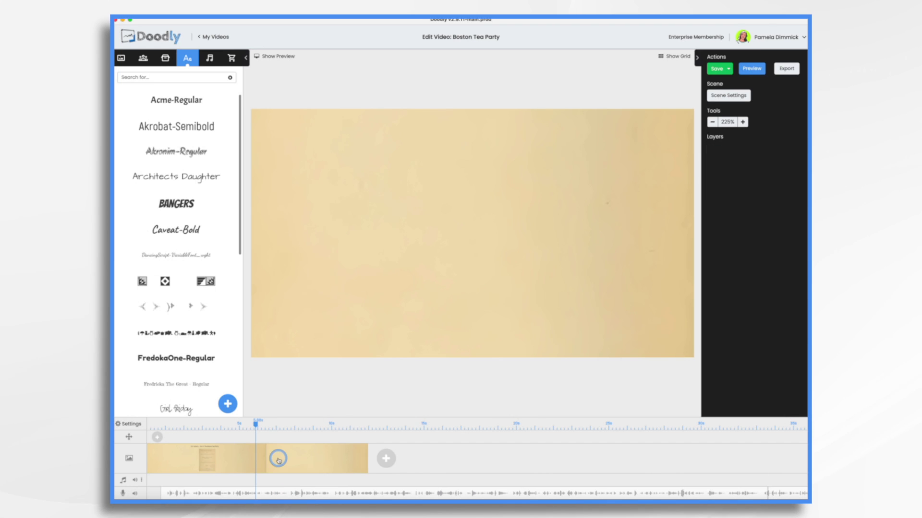
click(165, 57)
click(150, 202)
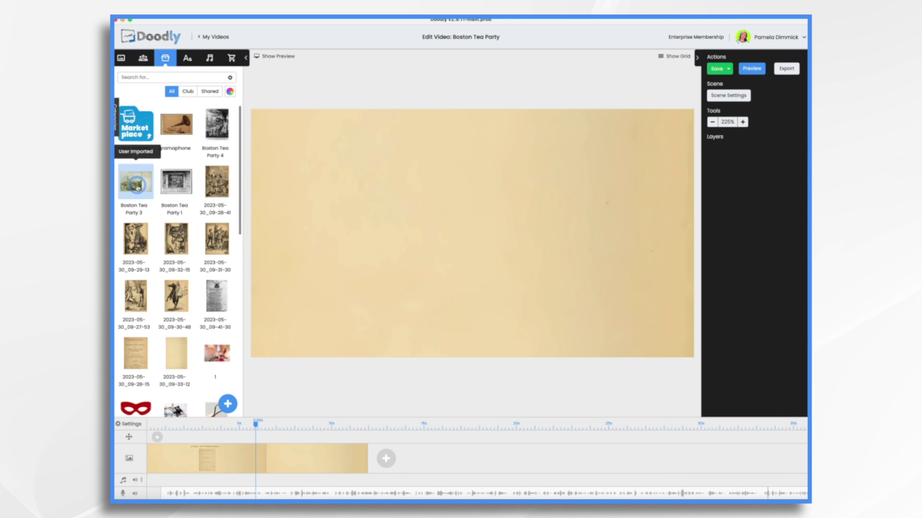
drag(391, 234, 494, 225)
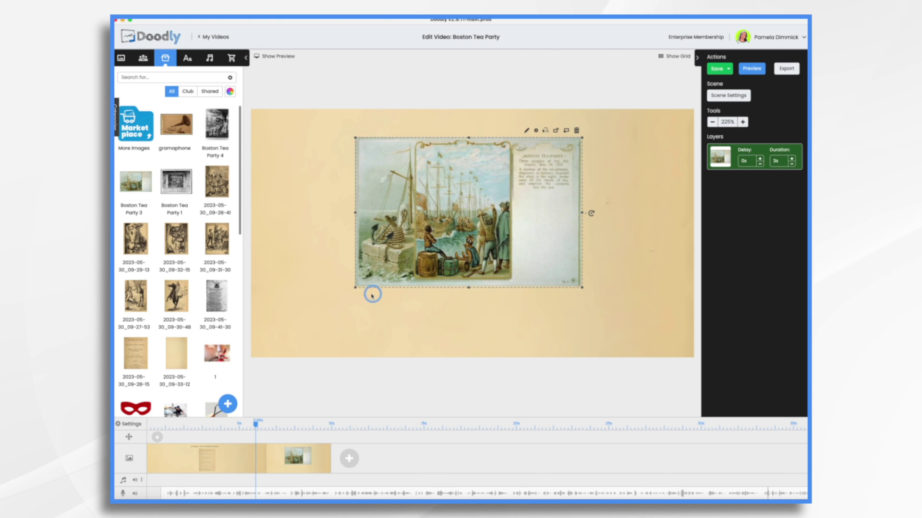
drag(373, 292, 255, 354)
drag(538, 172, 590, 172)
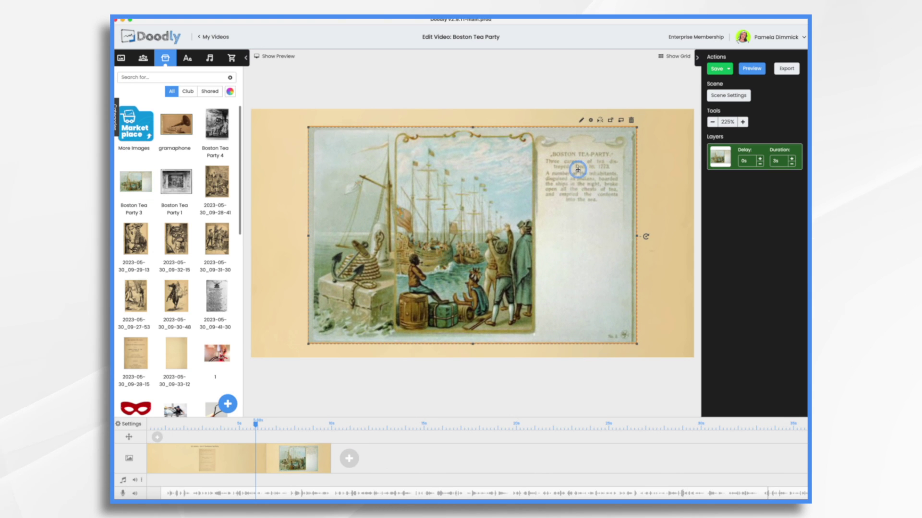
click(657, 179)
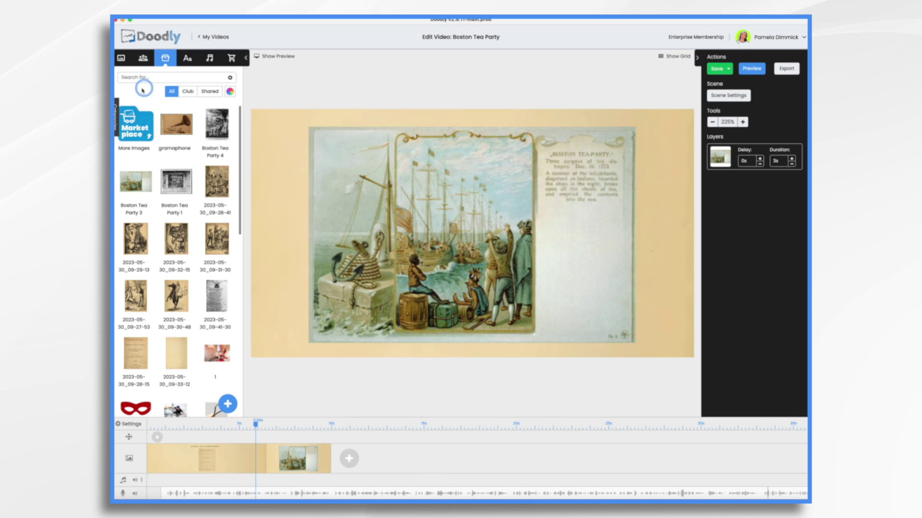
Step: Add an Akrobat-Semibold heading 'December 16, 1773' near the top of the scene
click(187, 58)
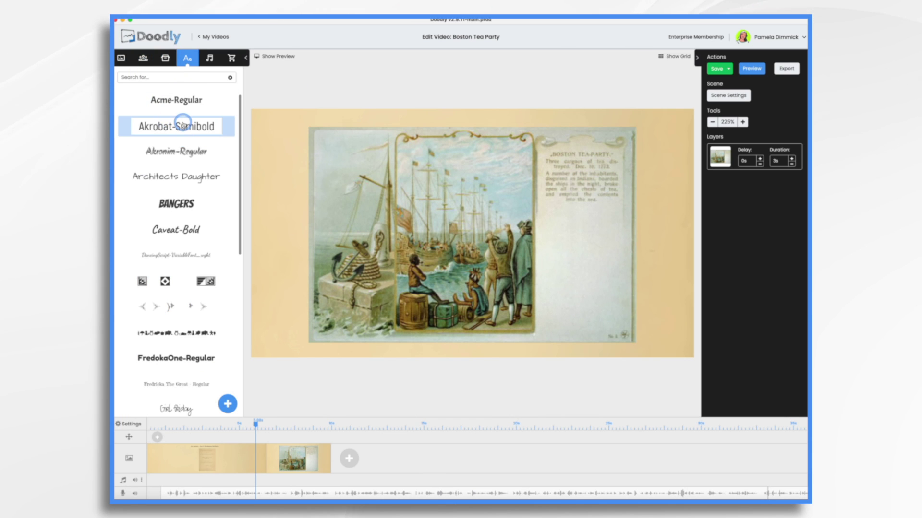
drag(181, 124, 551, 258)
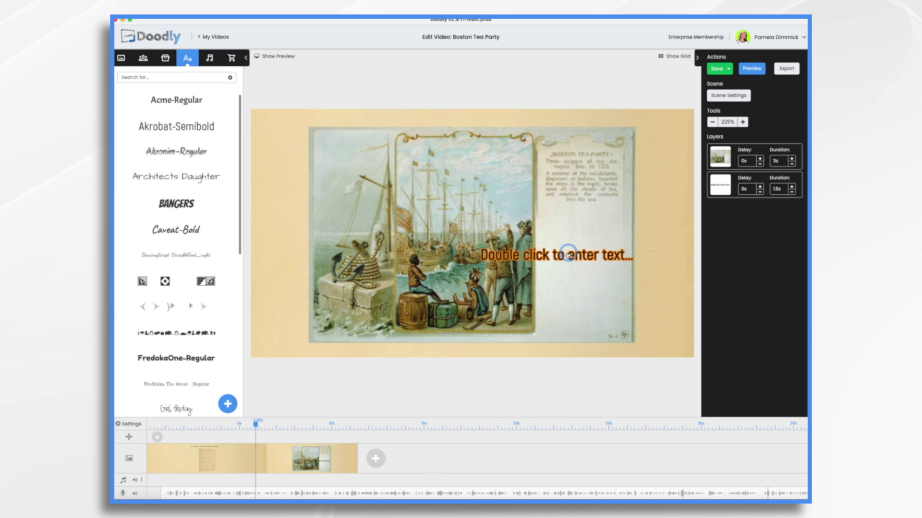
text(December 16, 1773)
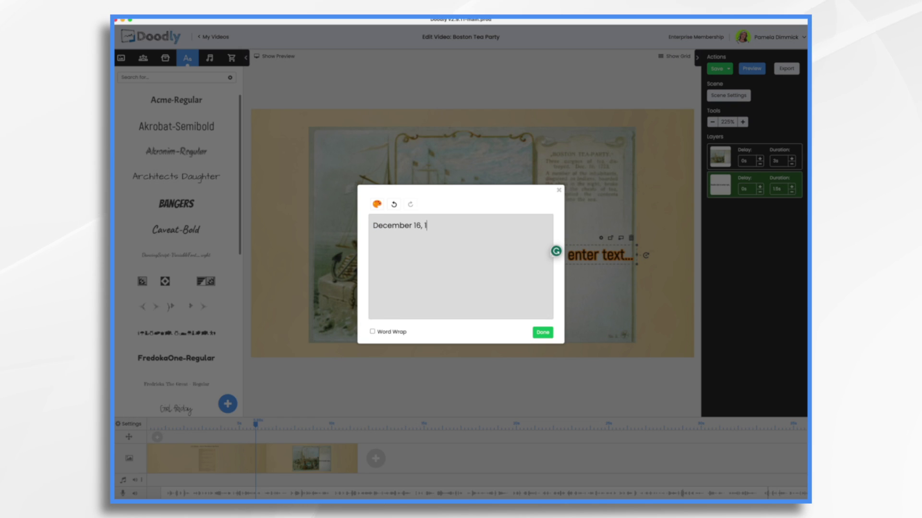
click(542, 331)
drag(578, 256, 480, 123)
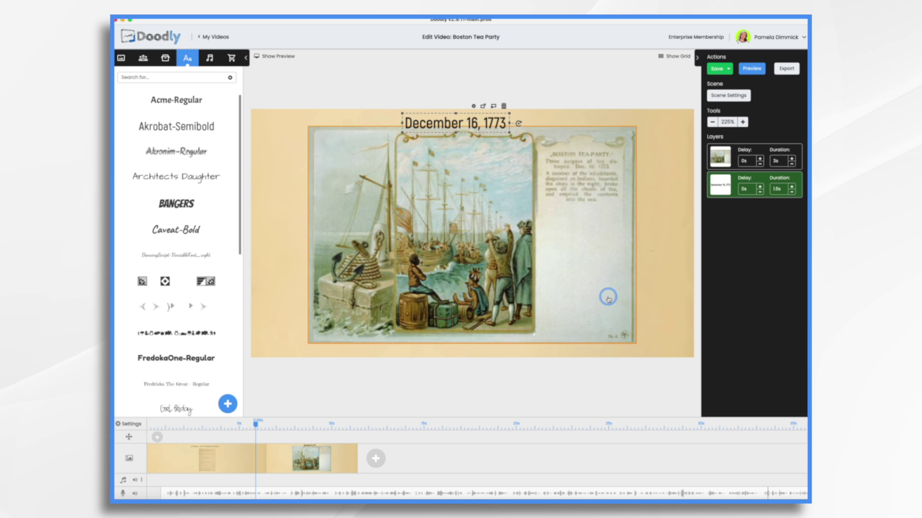
Step: Shrink the harbour image and move it below the date heading
click(645, 345)
drag(645, 345, 607, 325)
drag(449, 161, 469, 181)
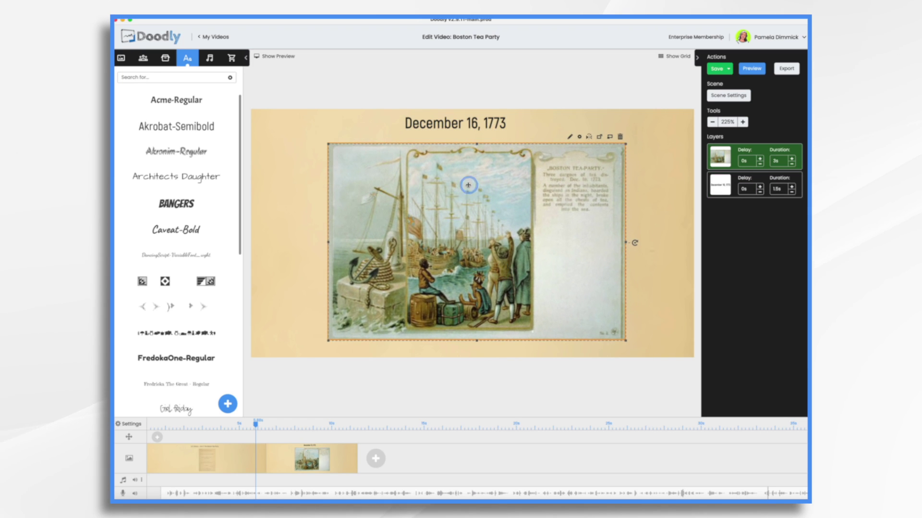
click(469, 119)
click(576, 158)
Step: Change the harbour image's reveal mode and save the asset
click(608, 136)
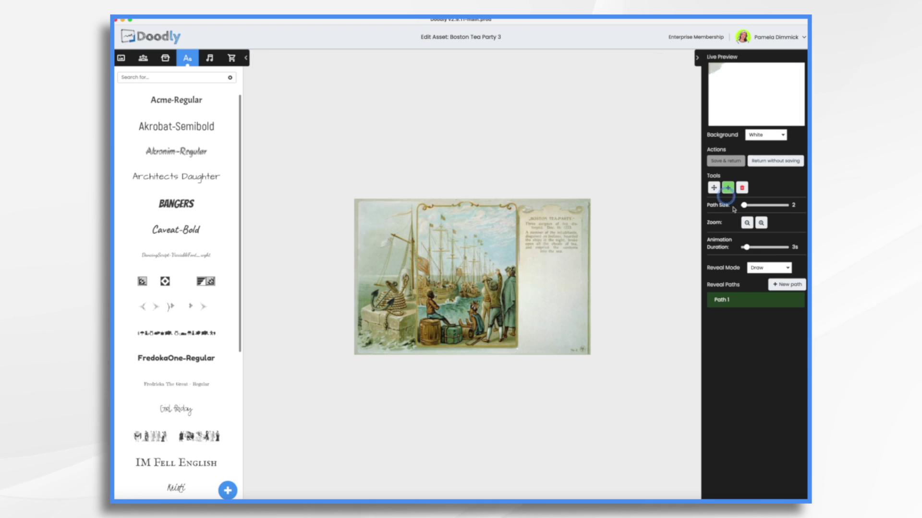
click(764, 268)
click(758, 276)
click(725, 161)
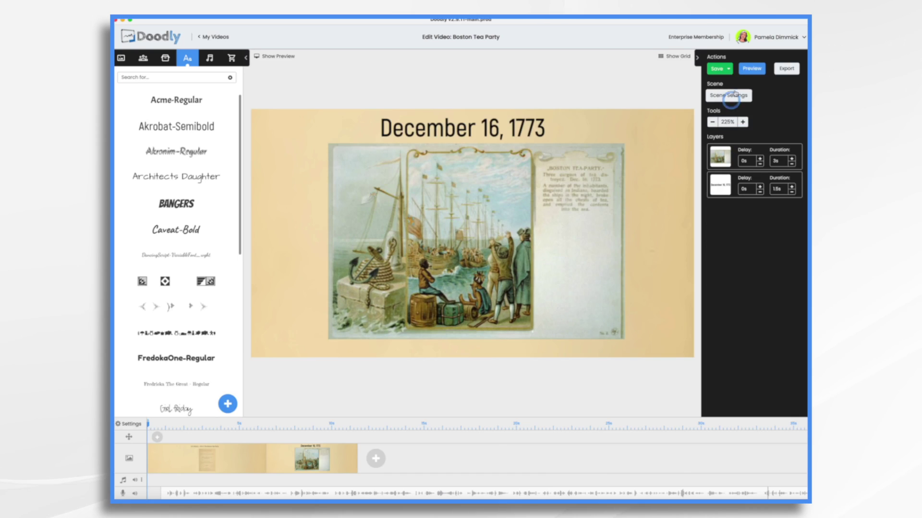
click(734, 94)
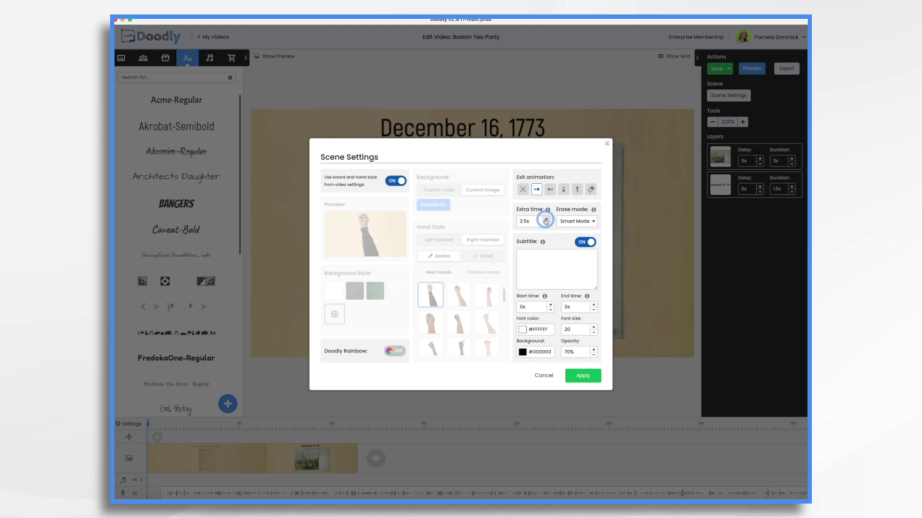
Step: Apply 2.5s of extra time to the December 16, 1773 scene
click(582, 376)
click(415, 460)
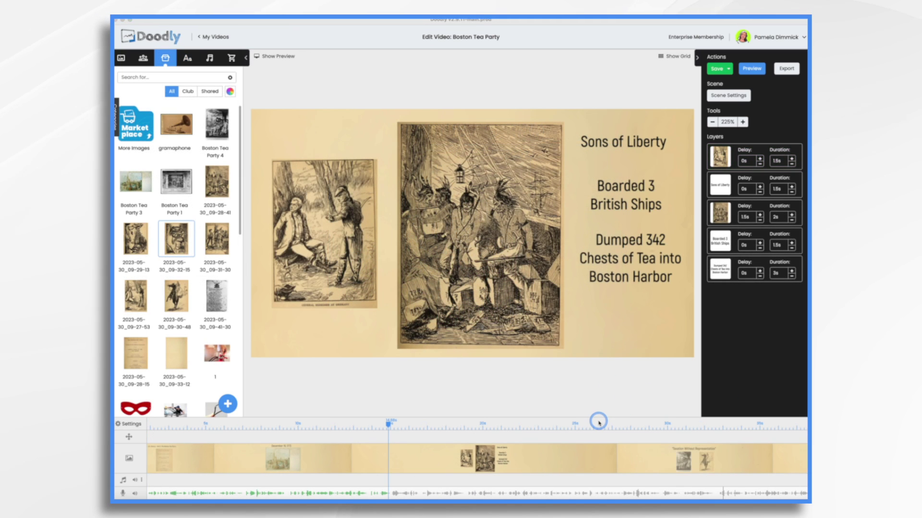
click(580, 451)
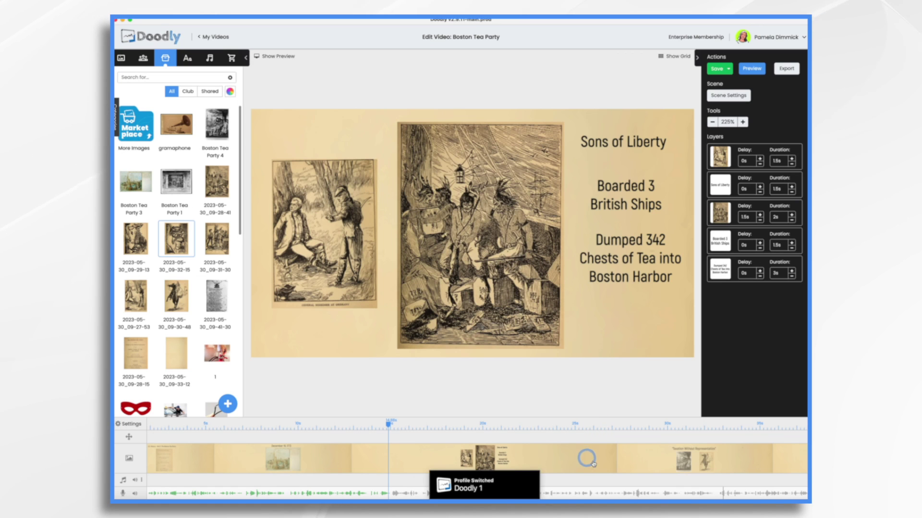
Step: Open the blank last scene following the Taxation Without Representation scene
click(624, 460)
scroll(542, 467, right, 5)
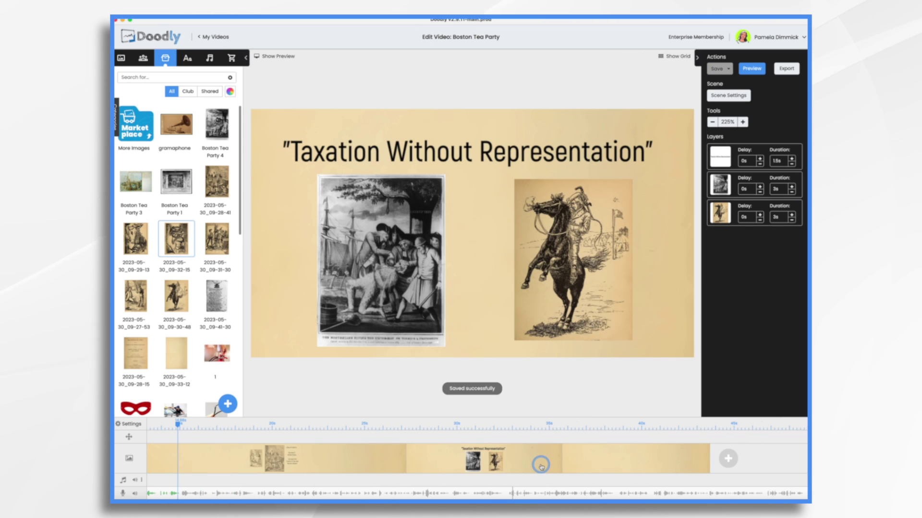
click(613, 457)
scroll(614, 457, right, 4)
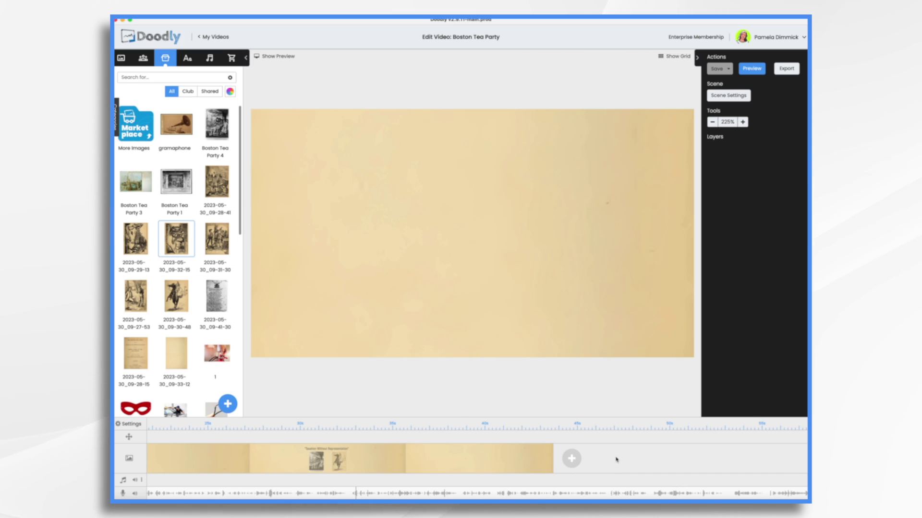
click(187, 58)
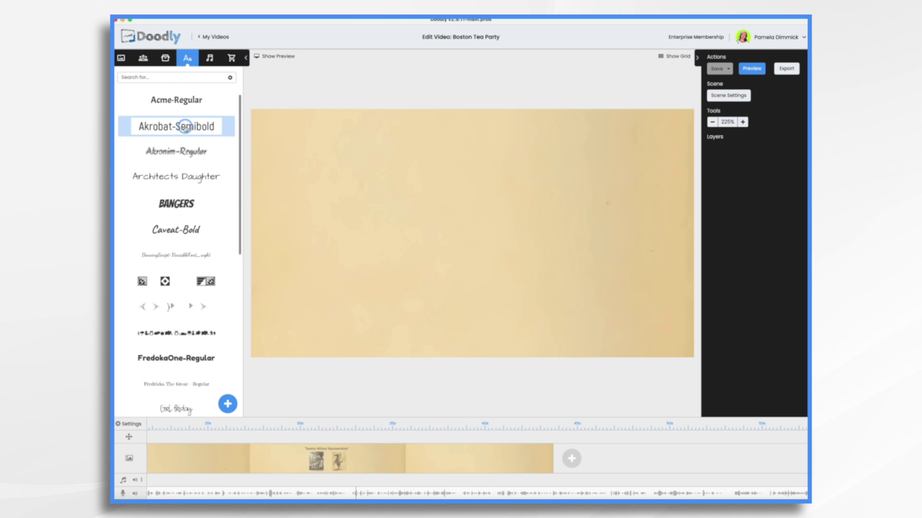
Step: Add an Akrobat-Semibold heading reading 'Why it Matters'
drag(186, 128, 477, 156)
click(474, 224)
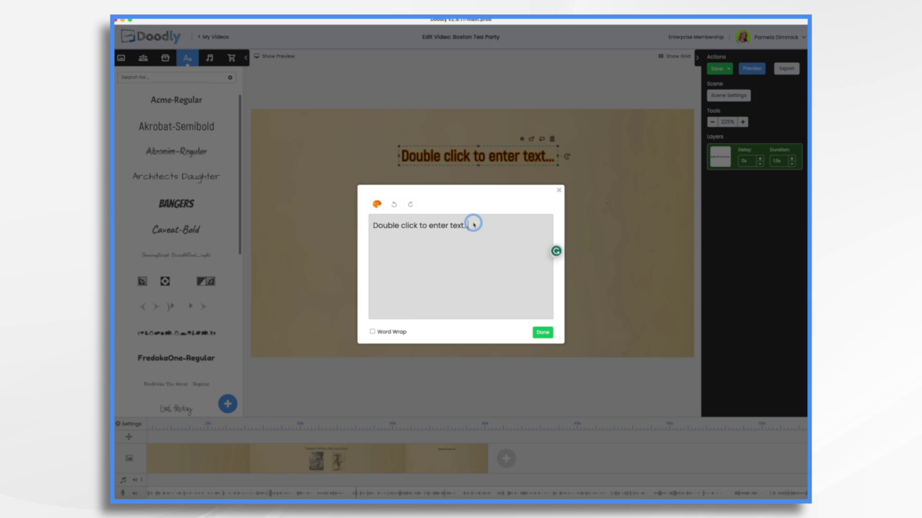
triple_click(474, 224)
text(Why it Matter)
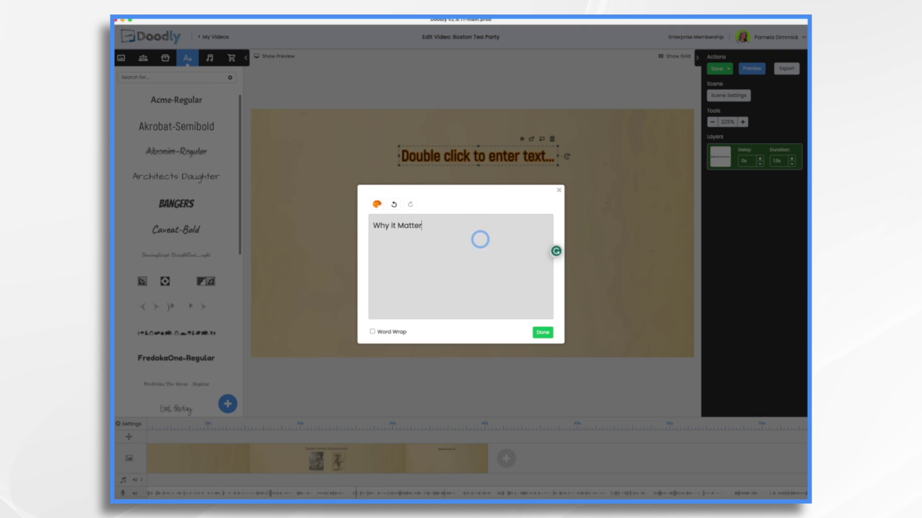
text(s)
click(542, 333)
Step: Add bullet text lines below the heading, the first reading '- Resistance to Taxation'
drag(176, 126, 383, 254)
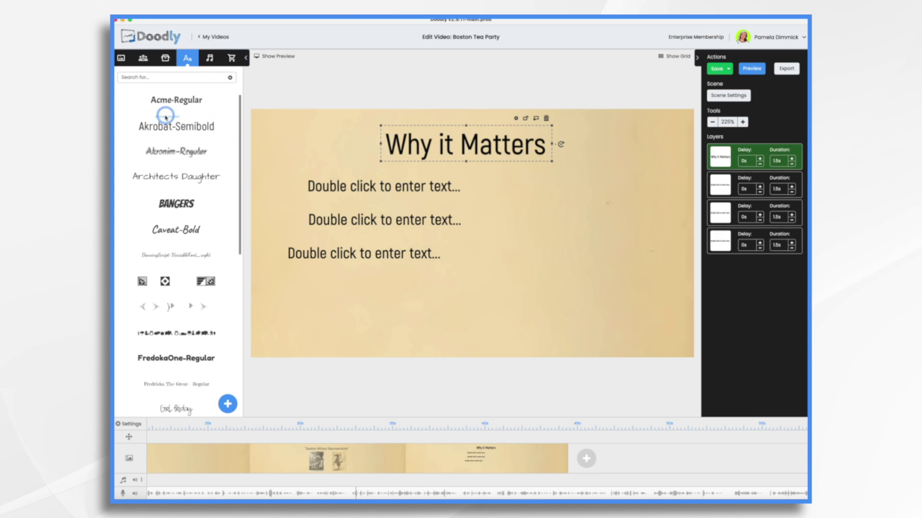
click(165, 117)
double_click(412, 187)
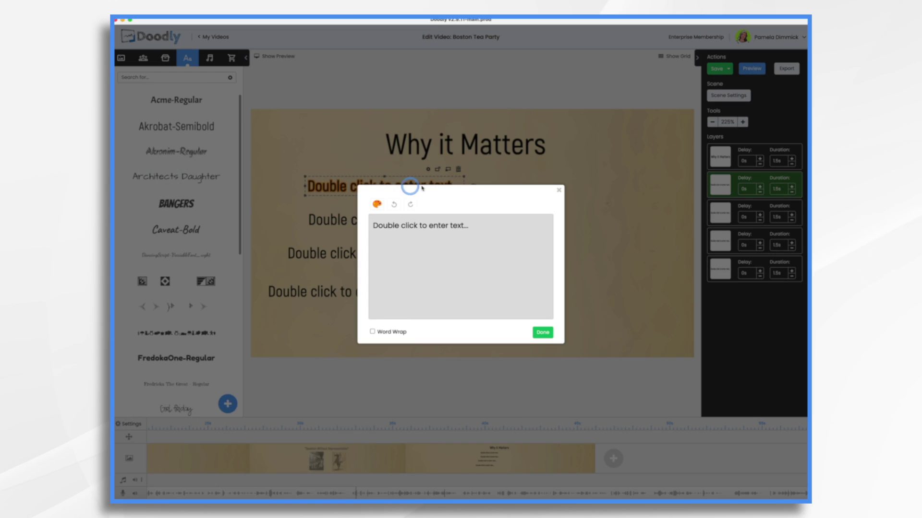
triple_click(475, 227)
text(Resistance to Taxation)
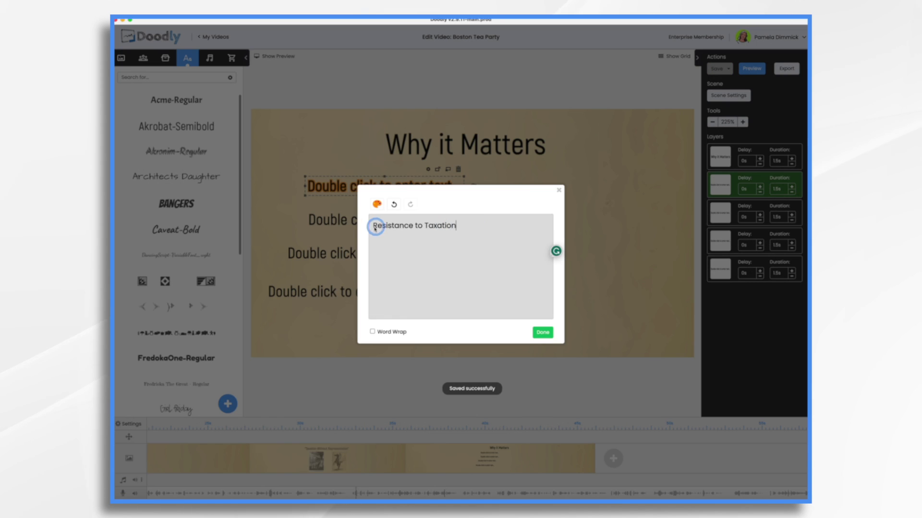
click(375, 227)
text(-)
click(544, 333)
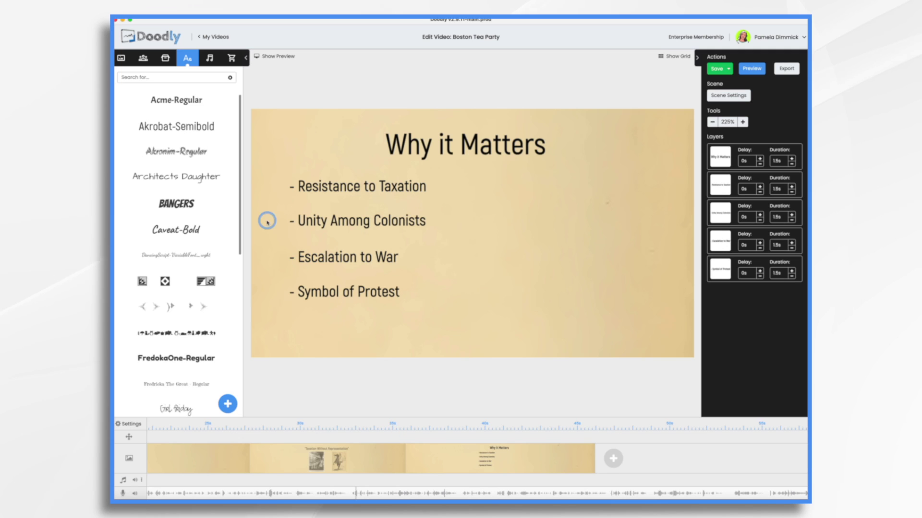
click(282, 56)
Step: Play the preview and jump to the Taxation Without Representation scene
click(257, 300)
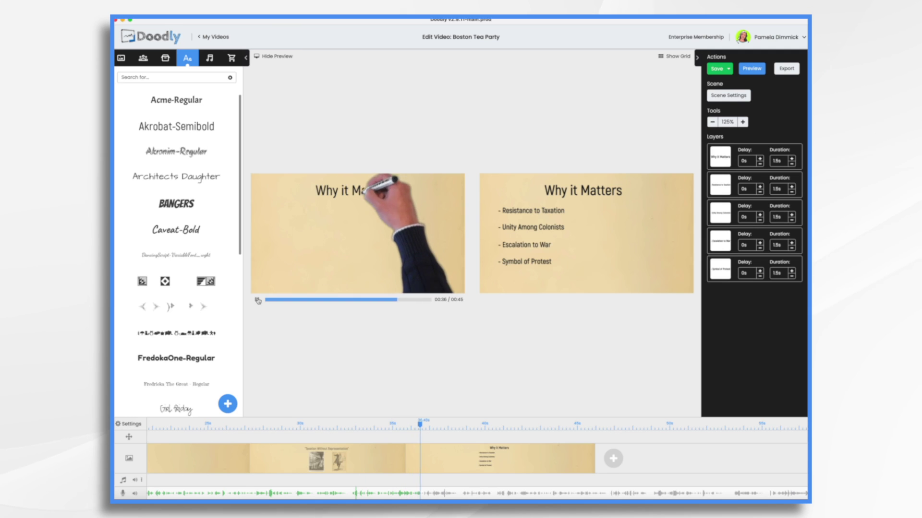
click(282, 306)
click(364, 428)
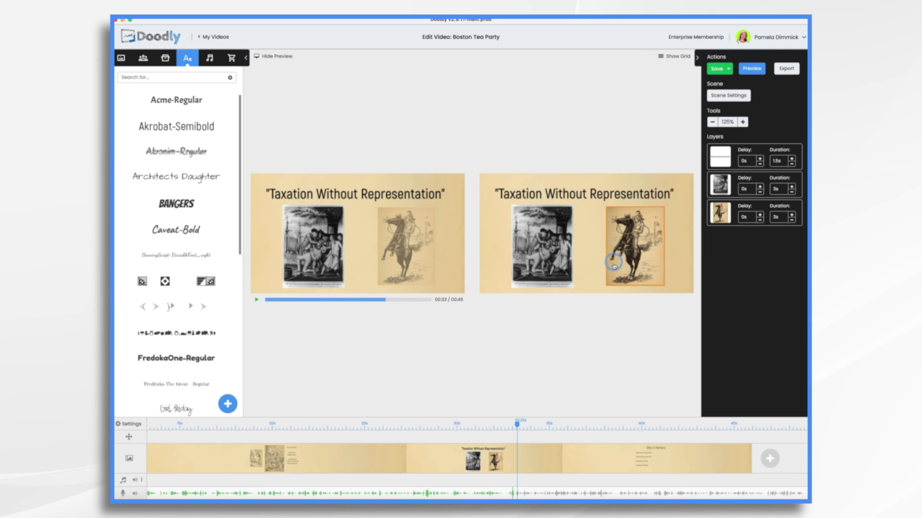
Step: Cut the left picture's drawing duration to 1.5s and the horse picture's to 1s
click(791, 188)
click(791, 191)
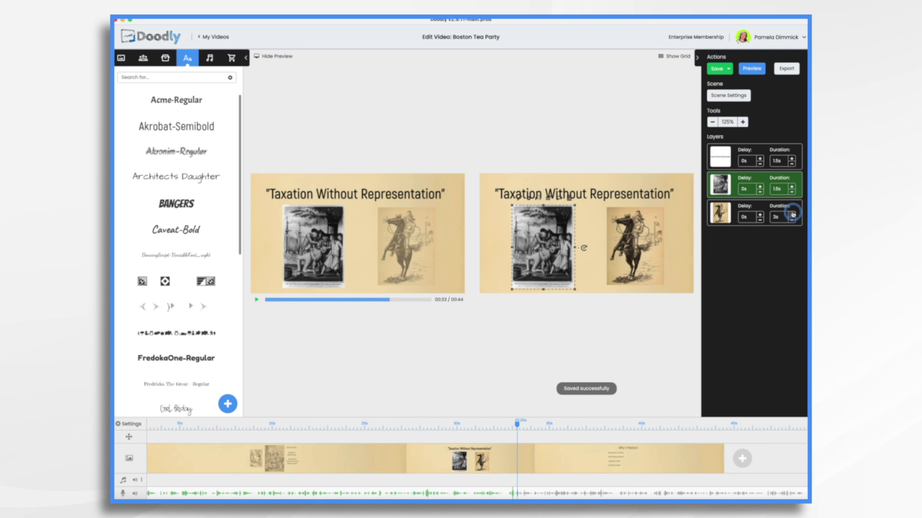
click(792, 220)
click(792, 220)
click(792, 220)
click(792, 220)
Step: Apply the scene settings and play the preview of the scene
click(776, 137)
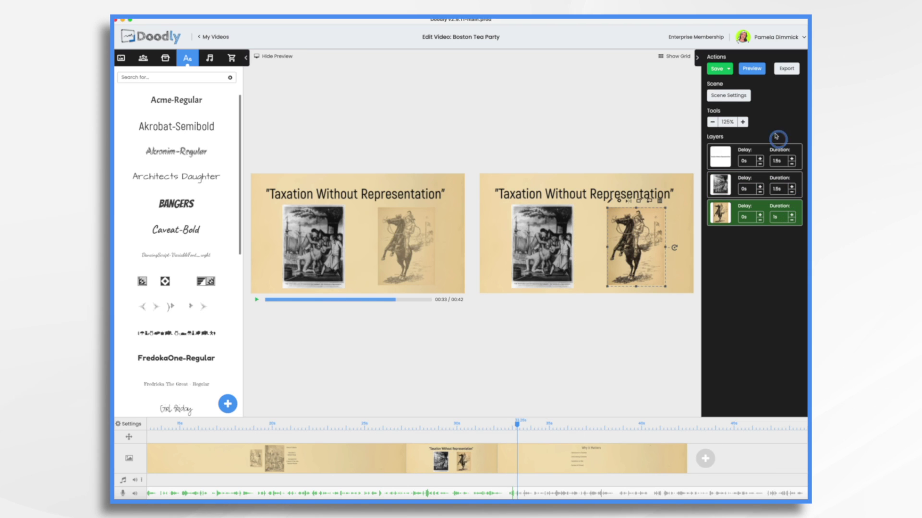
click(729, 94)
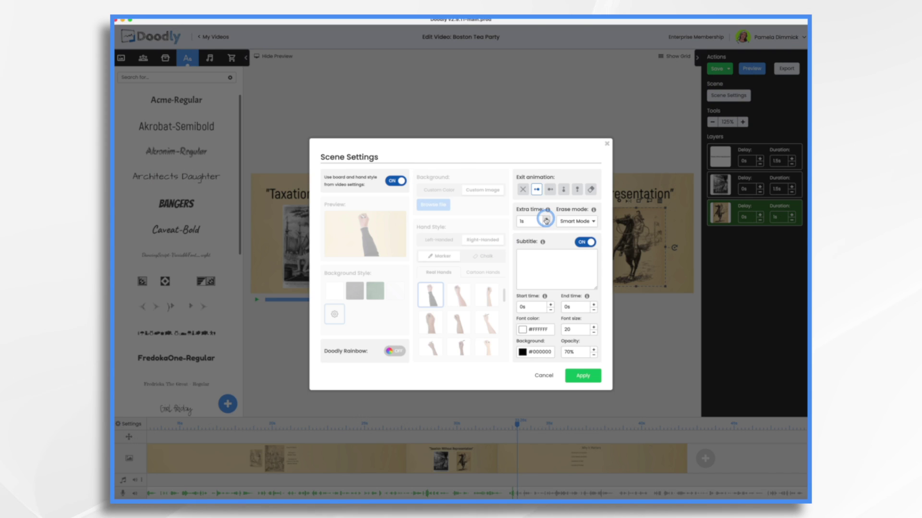
click(582, 375)
click(256, 300)
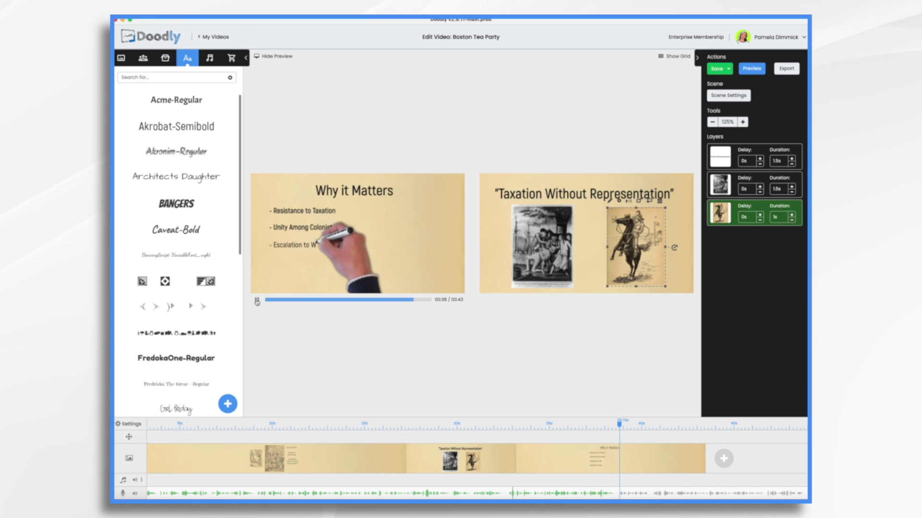
Step: Pause the preview, rewind to about 00:38 and open the Why it Matters scene's layers
click(257, 301)
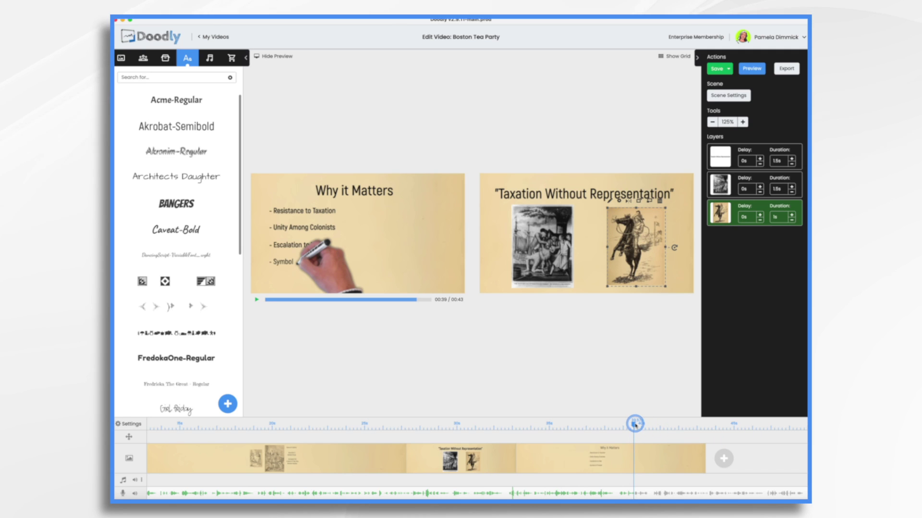
drag(634, 424, 619, 425)
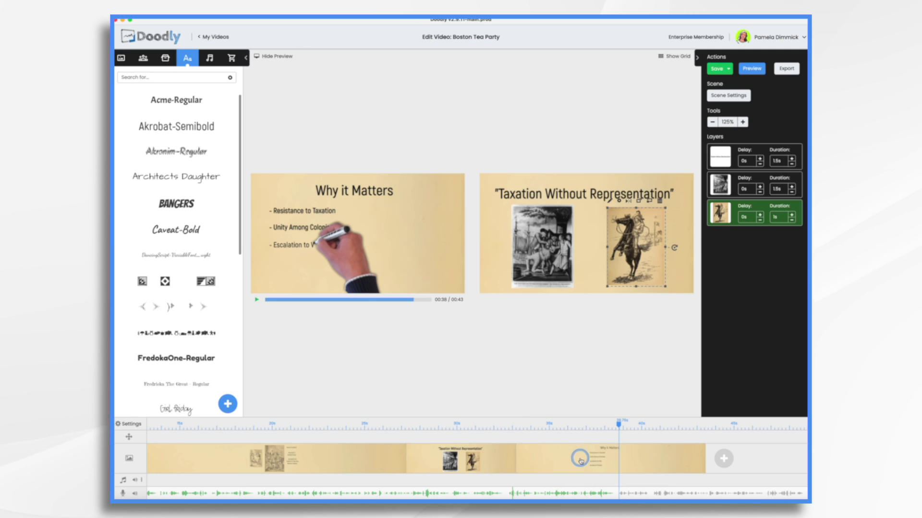
click(596, 466)
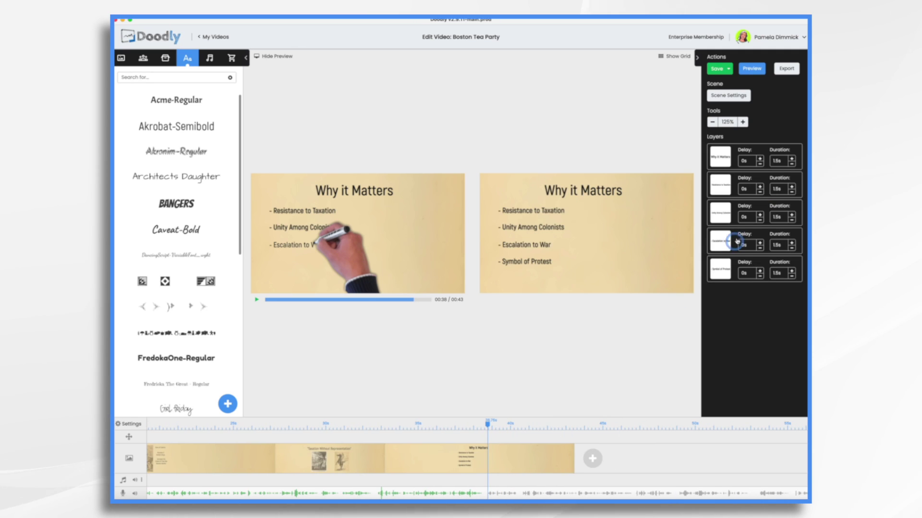
Step: Set the Resistance to Taxation bullet's delay to 6s, then 5s, checking it in the preview
click(752, 189)
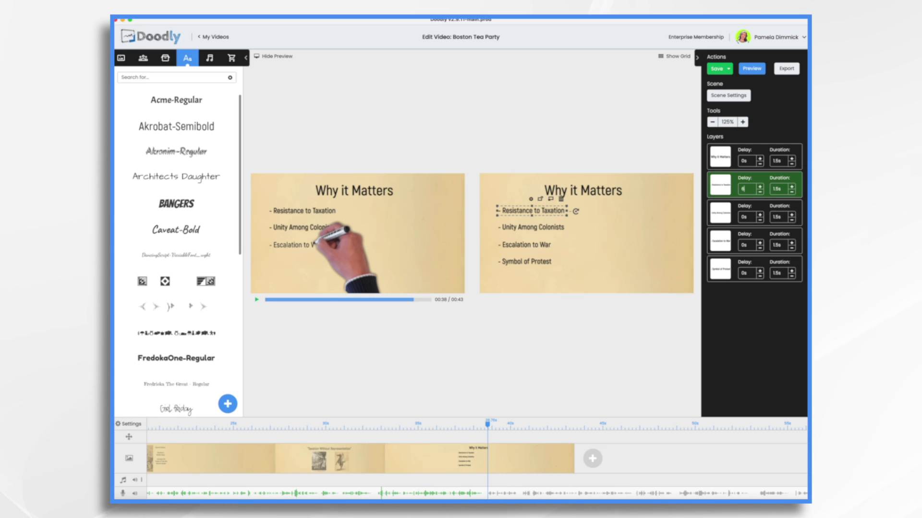
text(6)
key(Return)
click(424, 424)
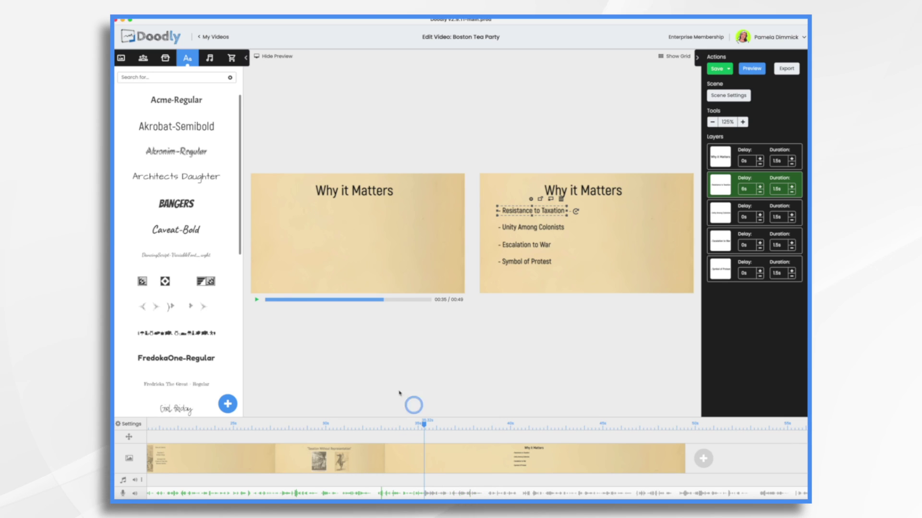
click(256, 300)
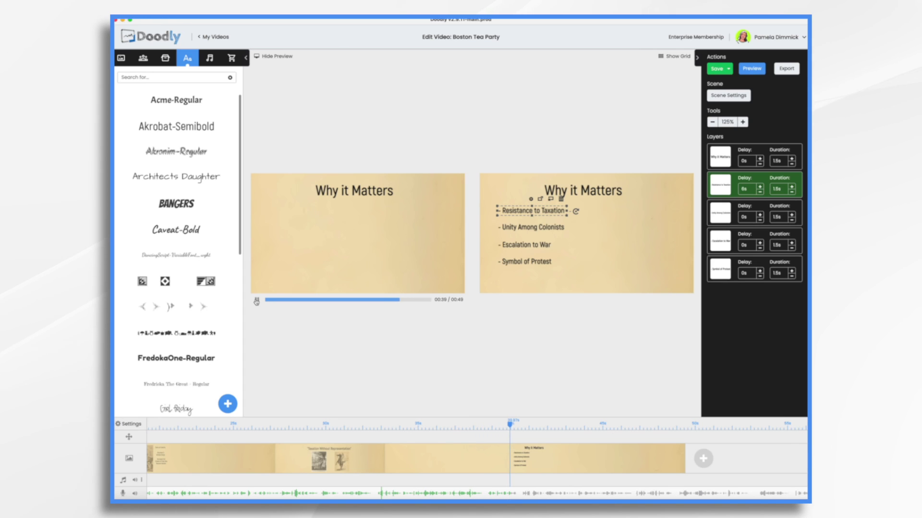
click(256, 300)
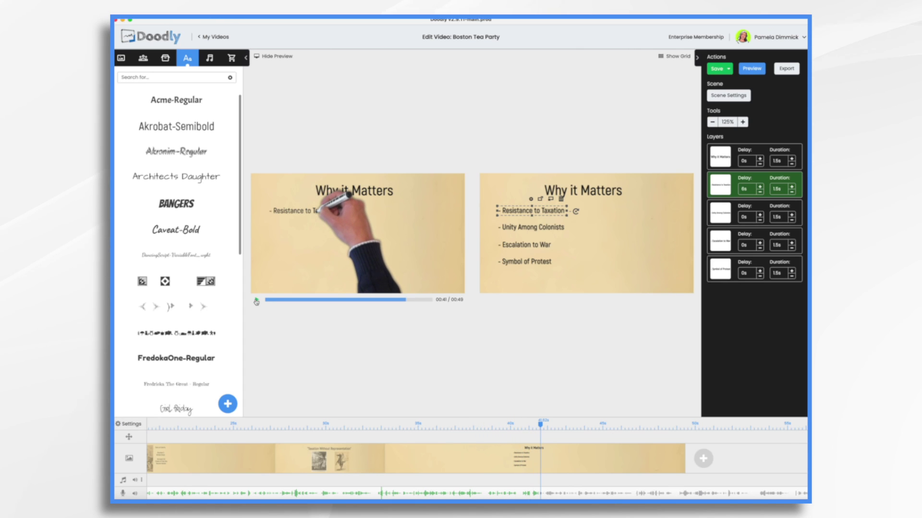
click(760, 192)
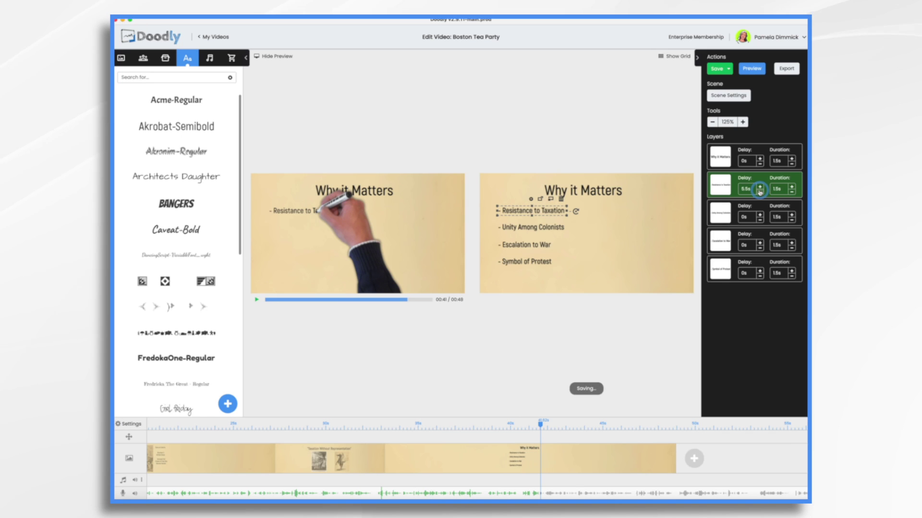
click(759, 192)
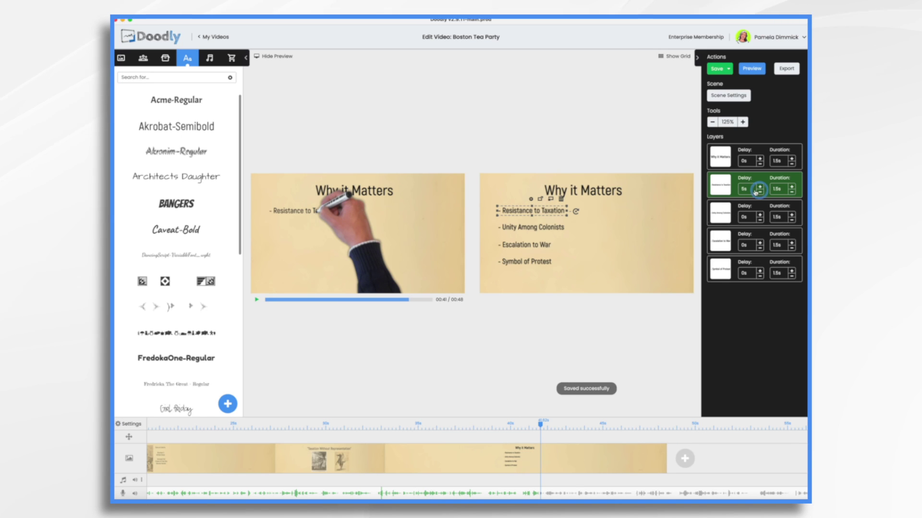
click(477, 425)
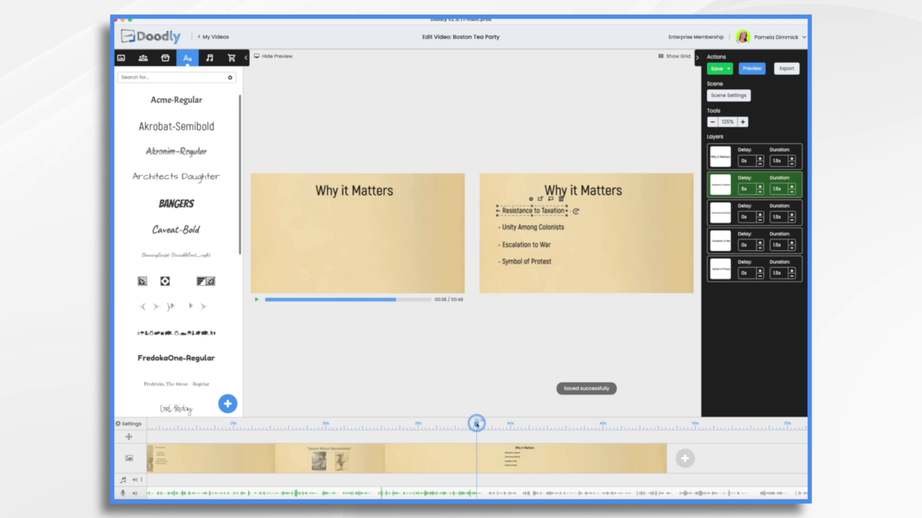
click(256, 301)
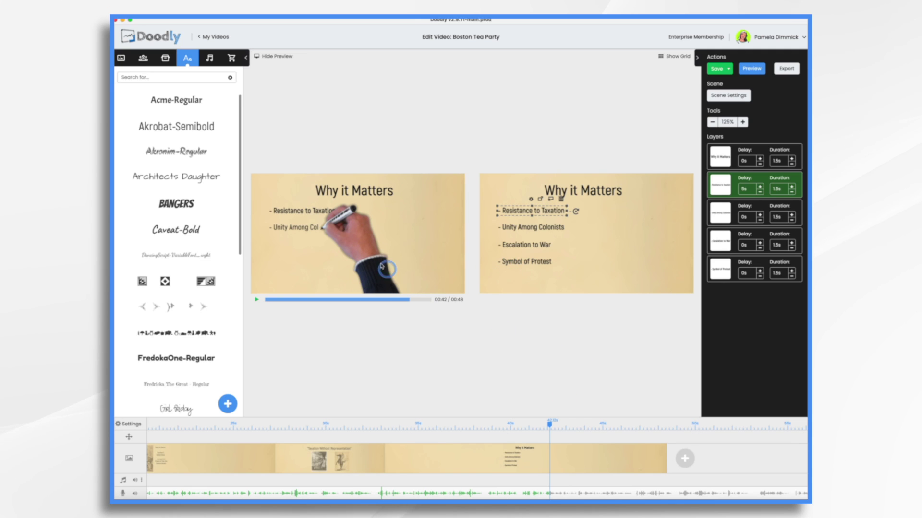
Step: Delay Unity Among Colonists 6s, Escalation to War 6.5s, Symbol of Protest 6s, then preview from 38s
click(787, 214)
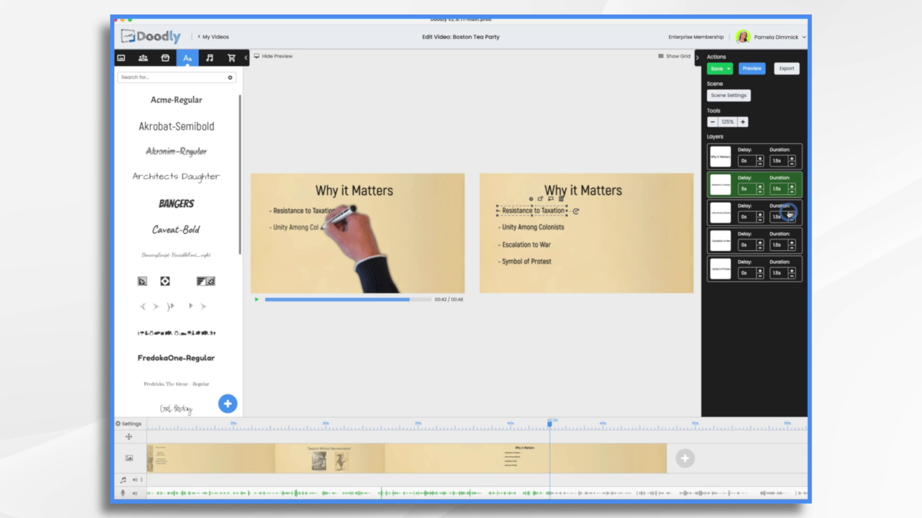
click(761, 217)
click(761, 216)
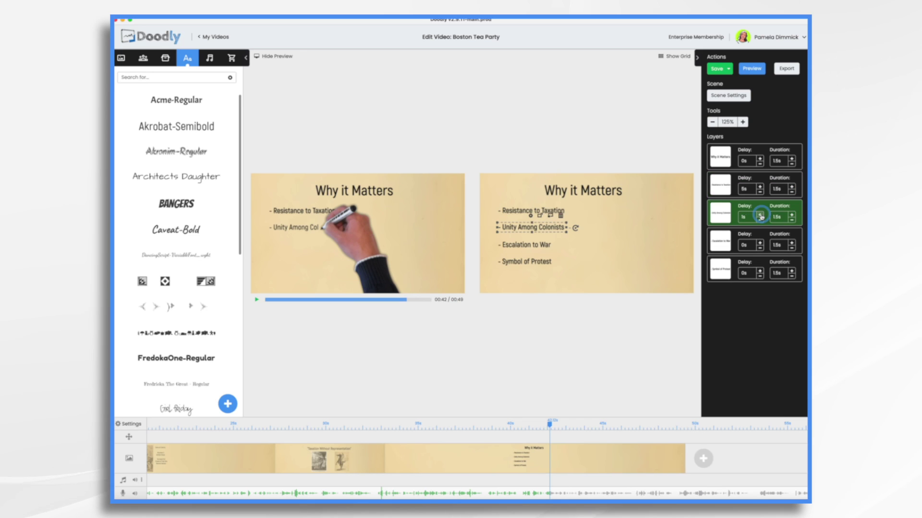
click(760, 216)
click(760, 216)
click(760, 216)
click(760, 217)
click(758, 245)
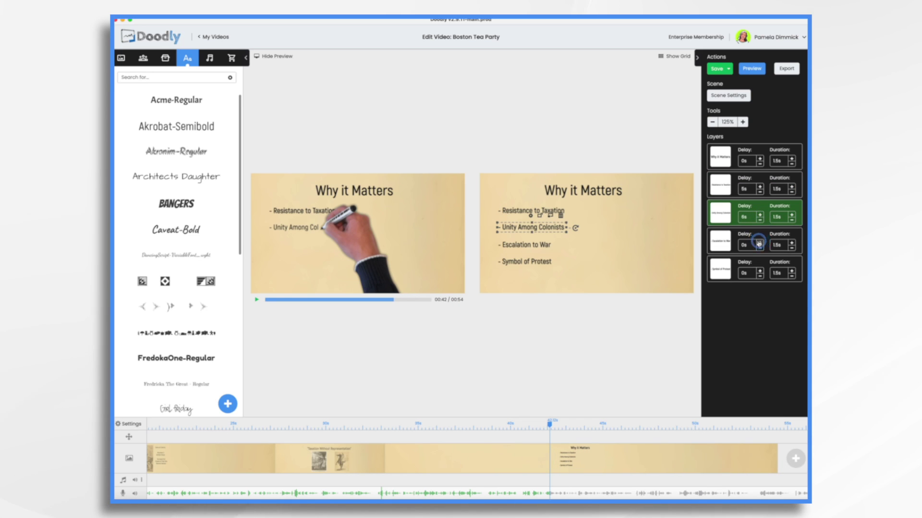
click(759, 243)
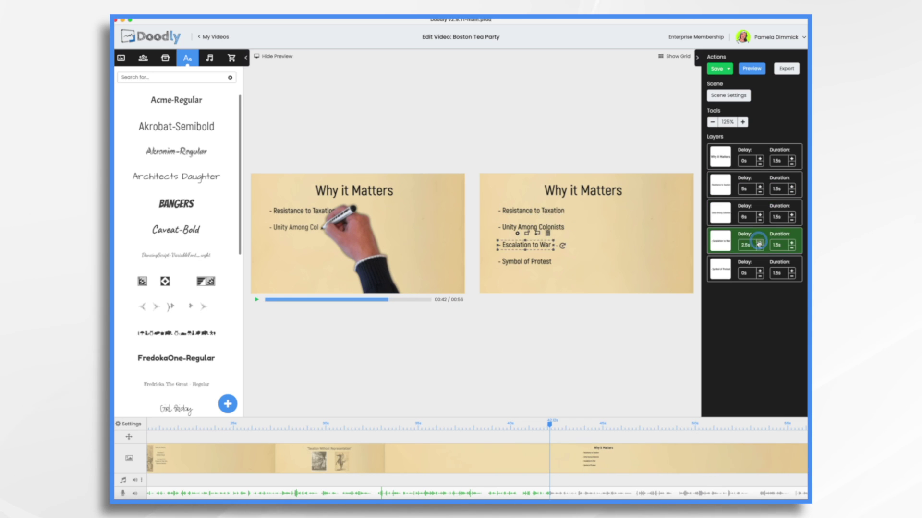
click(761, 270)
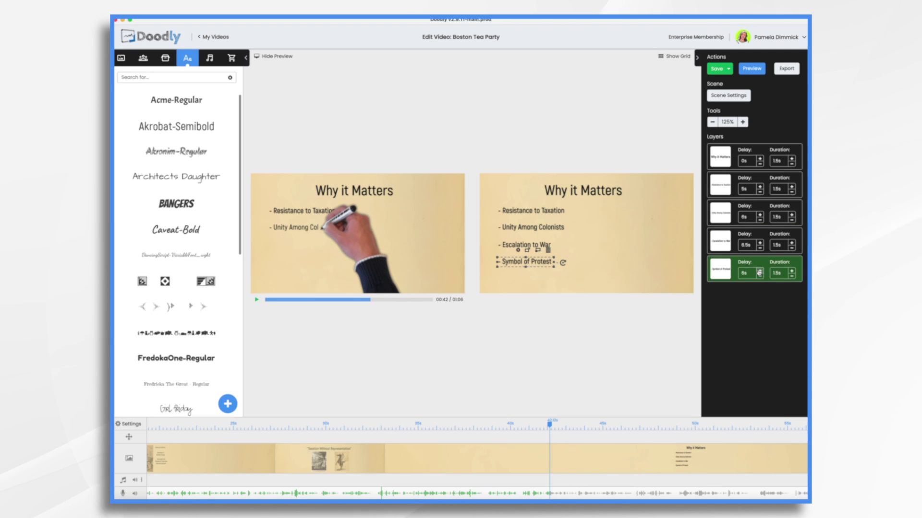
click(474, 423)
click(257, 300)
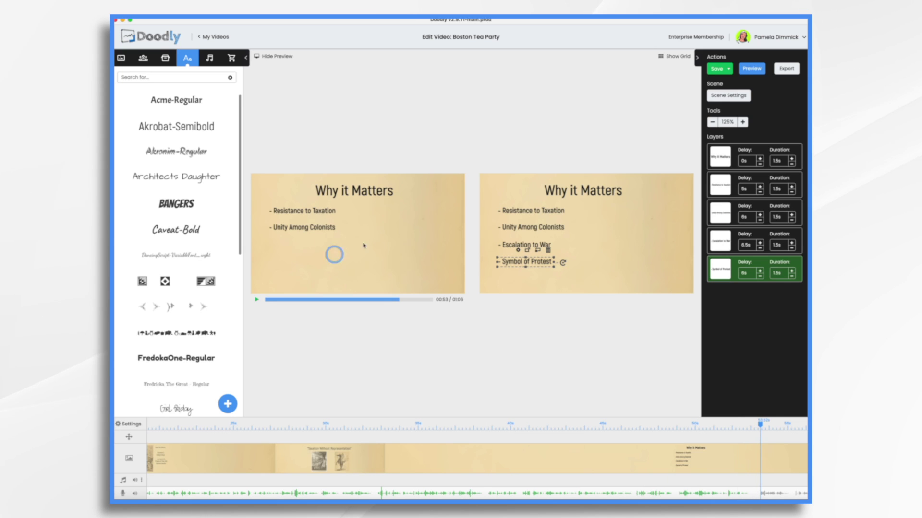
Step: Set Unity Among Colonists' delay to 12.5s and lengthen the last two bullets' delays to 11s and 16.5s
click(755, 219)
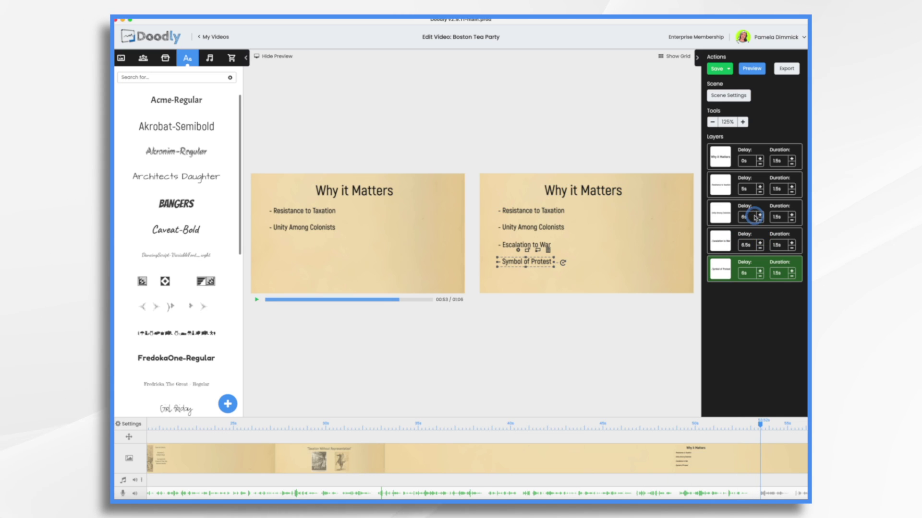
click(753, 216)
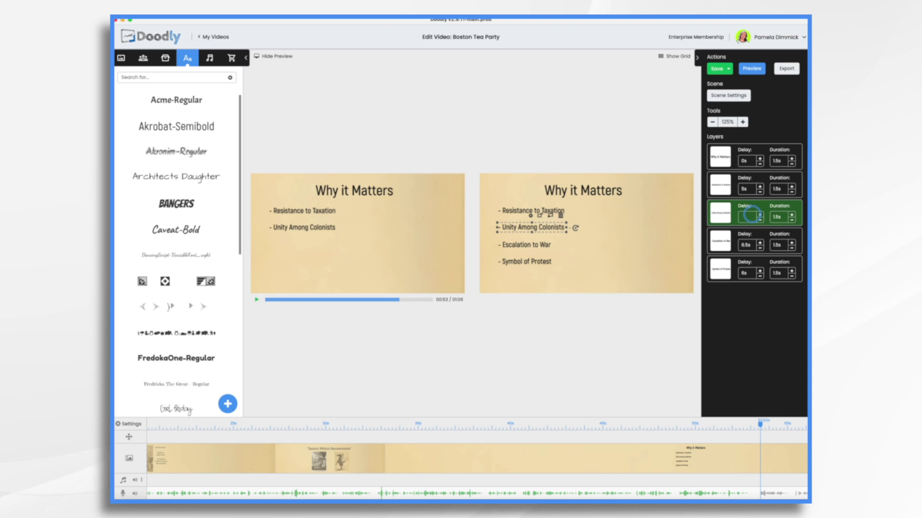
text(12.5)
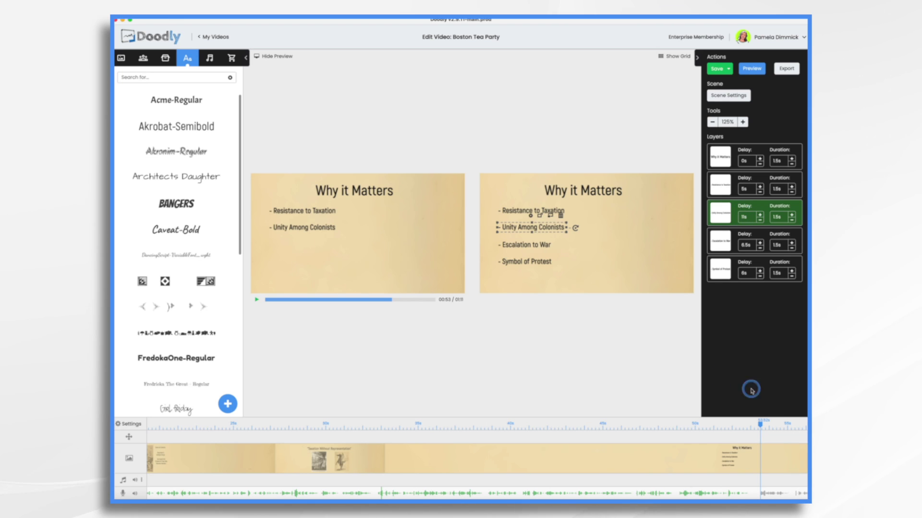
click(300, 328)
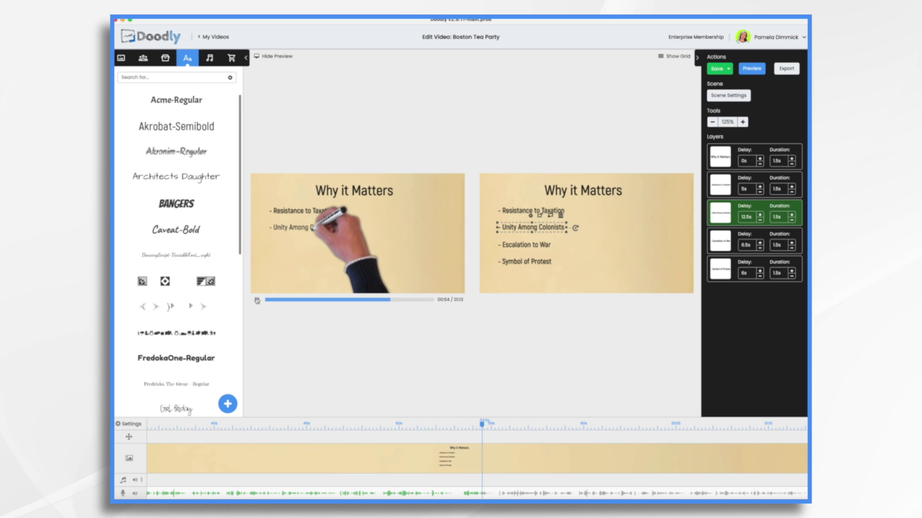
click(627, 286)
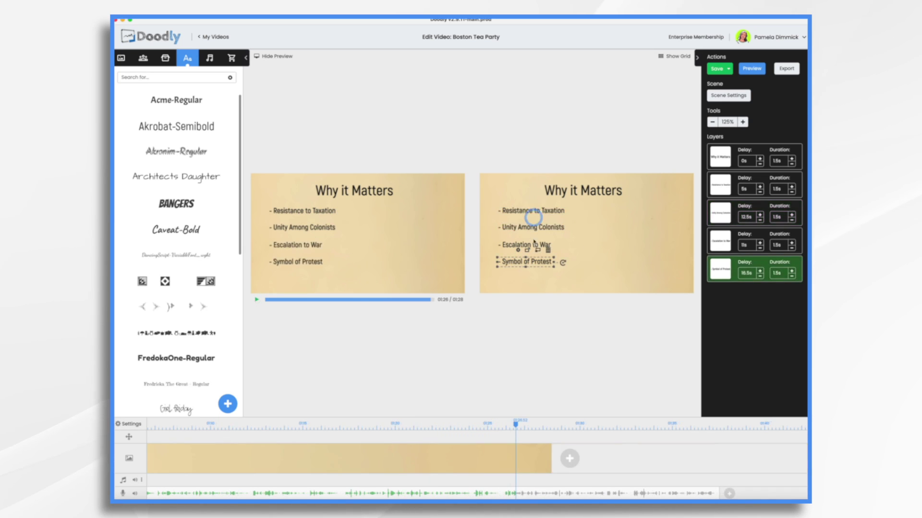
click(543, 288)
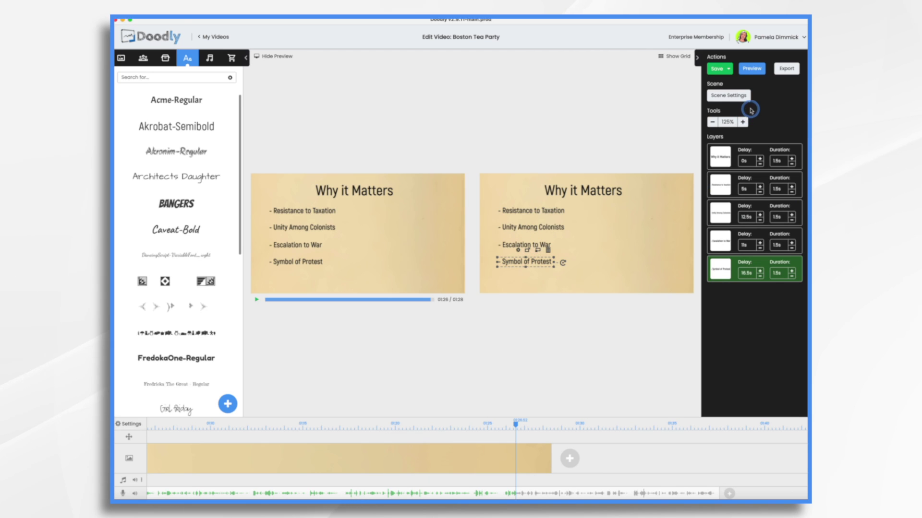
Step: Drag the TEA, Destroyed by Indians poem image from the image library to the right of the bullets
click(742, 102)
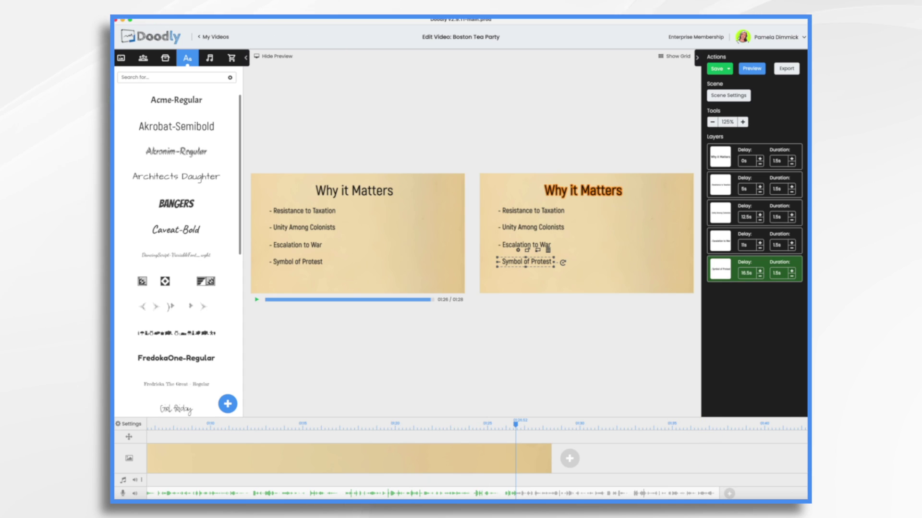
click(166, 58)
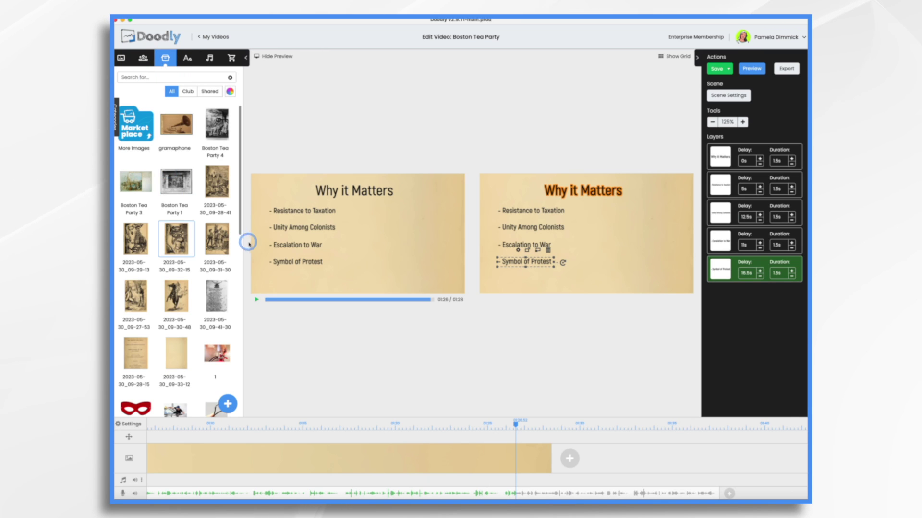
drag(222, 299, 635, 236)
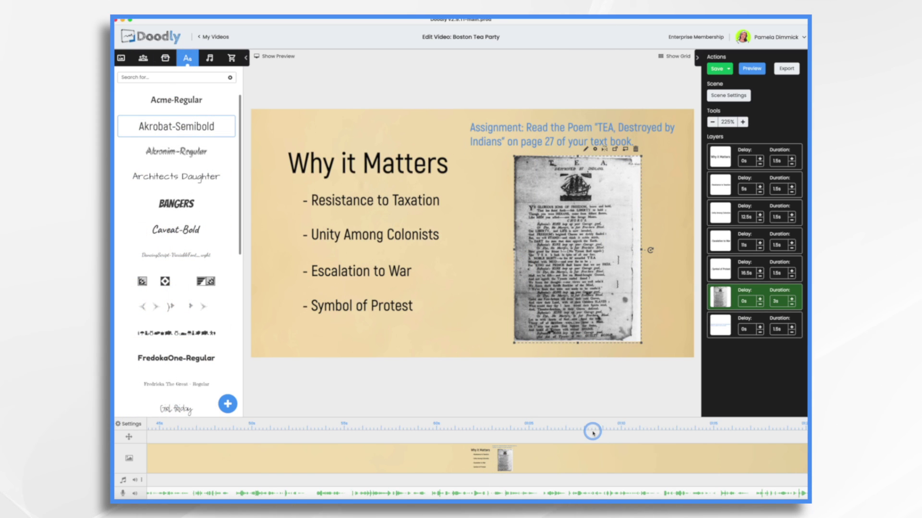
scroll(584, 462, right, 5)
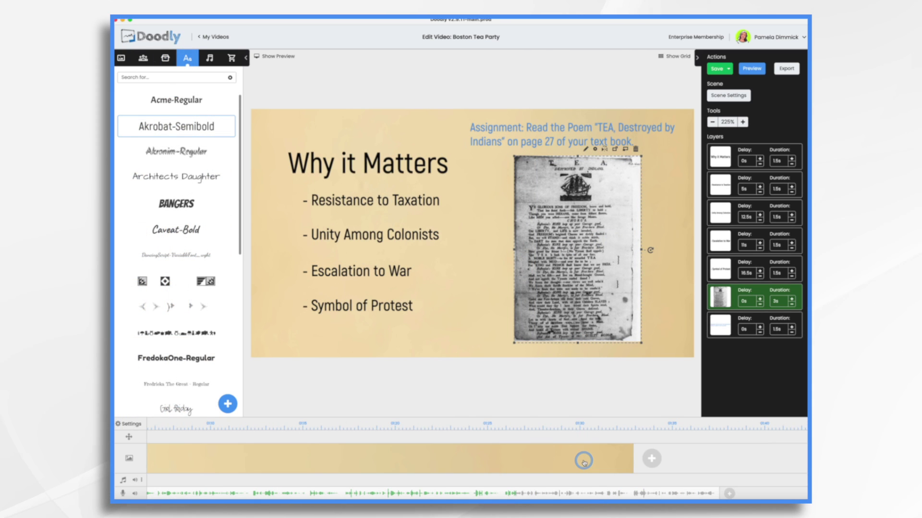
Step: Record a voiceover narration on the audio track and trim the clip's start
click(729, 495)
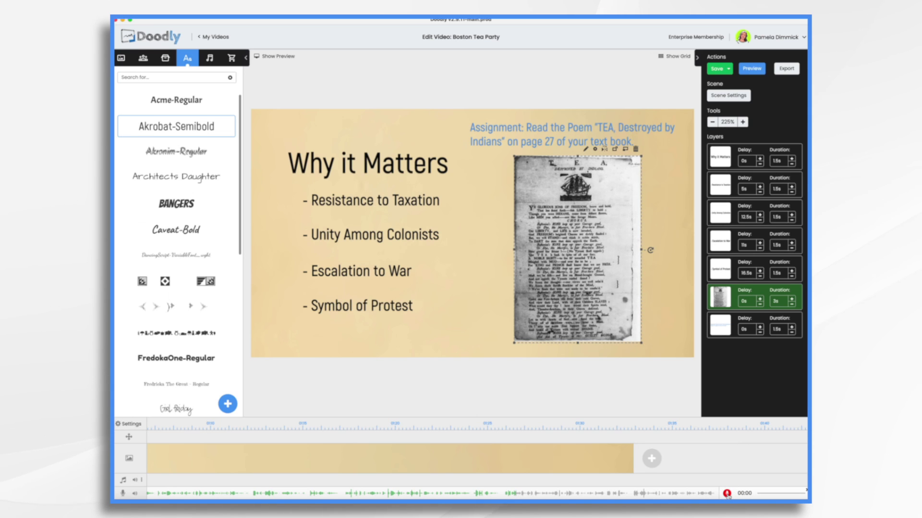
click(727, 494)
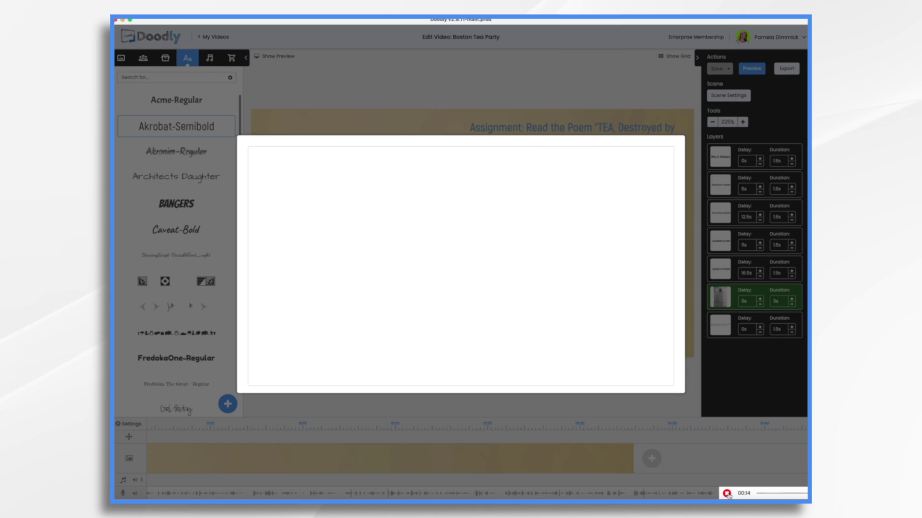
click(727, 494)
scroll(734, 470, right, 5)
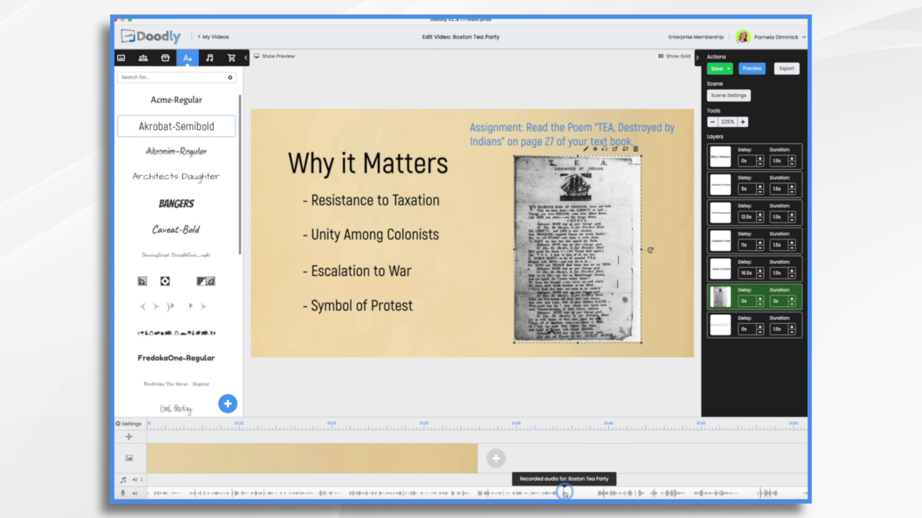
drag(564, 493, 628, 480)
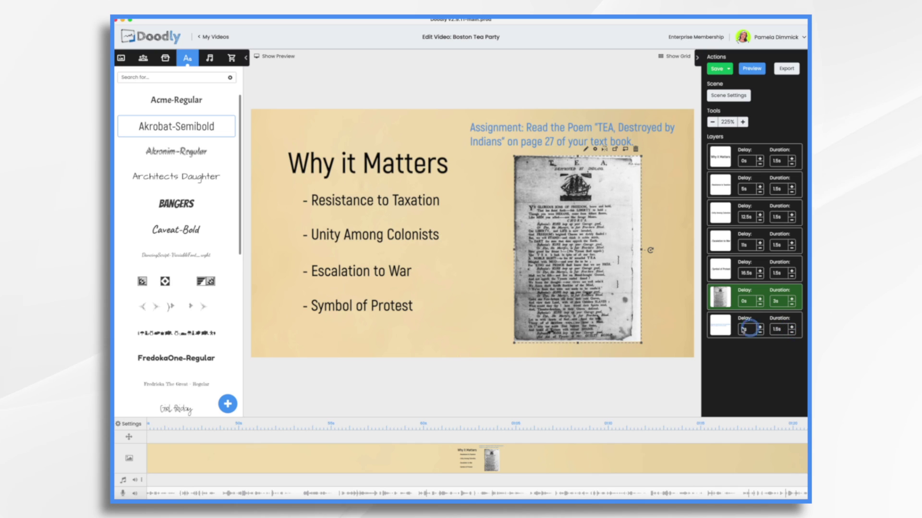
Step: Lengthen the assignment text's duration to 3.5s and add 25s extra time to the scene
click(792, 326)
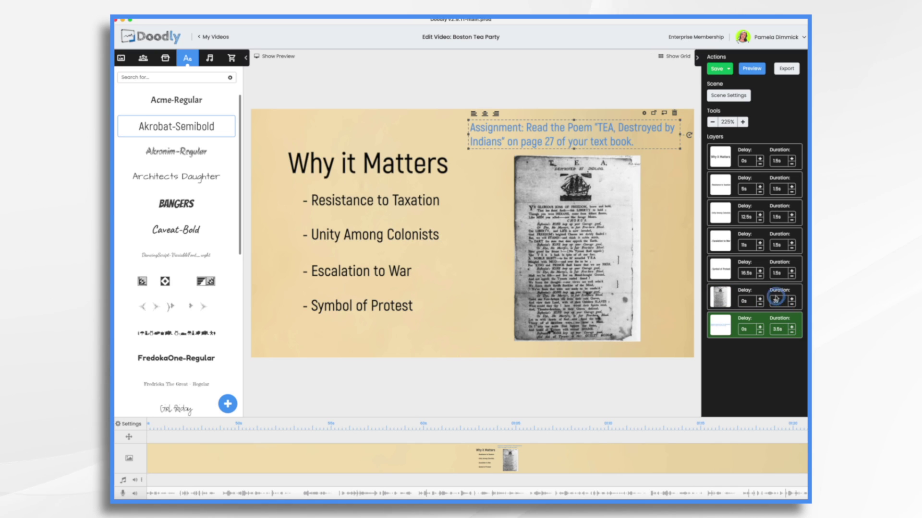
click(731, 95)
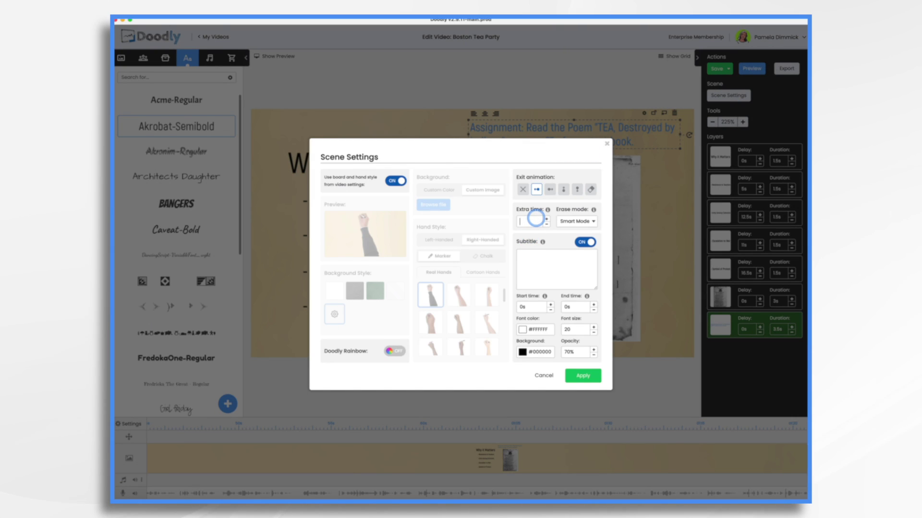
text(25s)
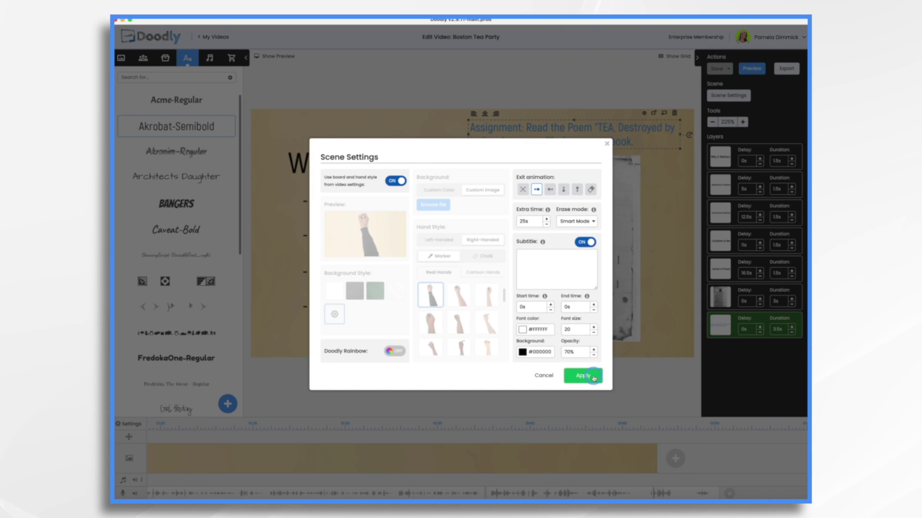
click(593, 377)
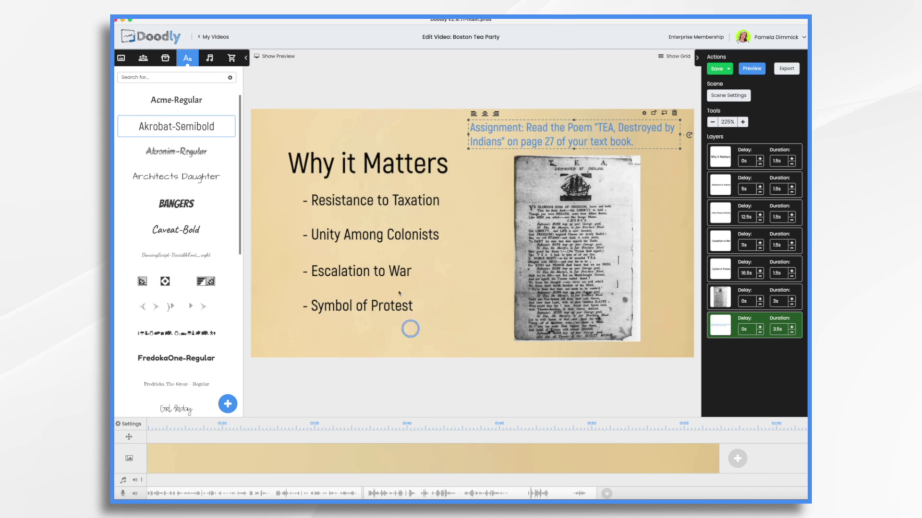
Step: Add the Sousa music to the audio track and shorten it to end near 02:39
click(209, 58)
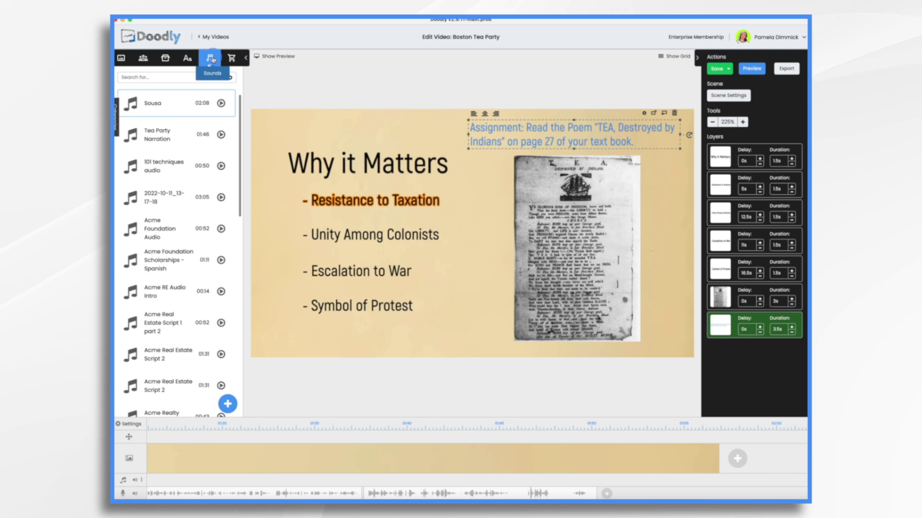
click(166, 100)
drag(165, 104, 432, 477)
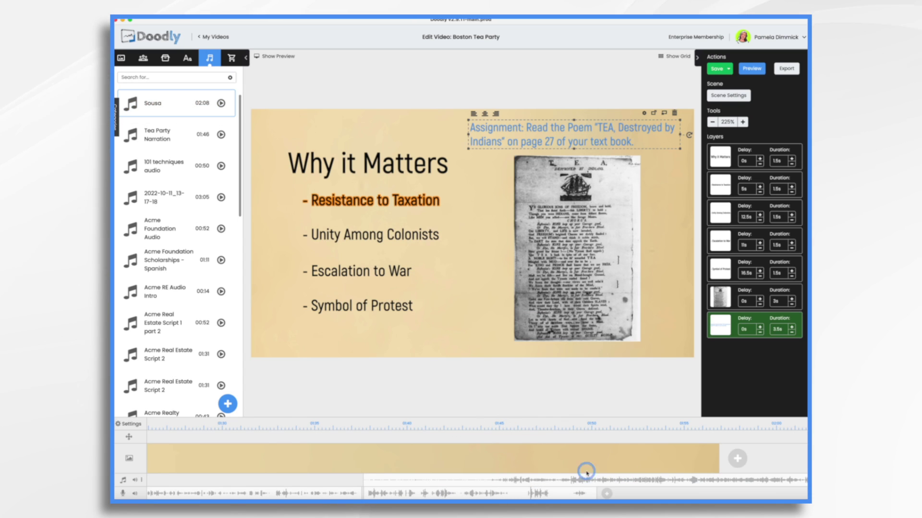
drag(363, 478, 548, 480)
scroll(691, 480, right, 10)
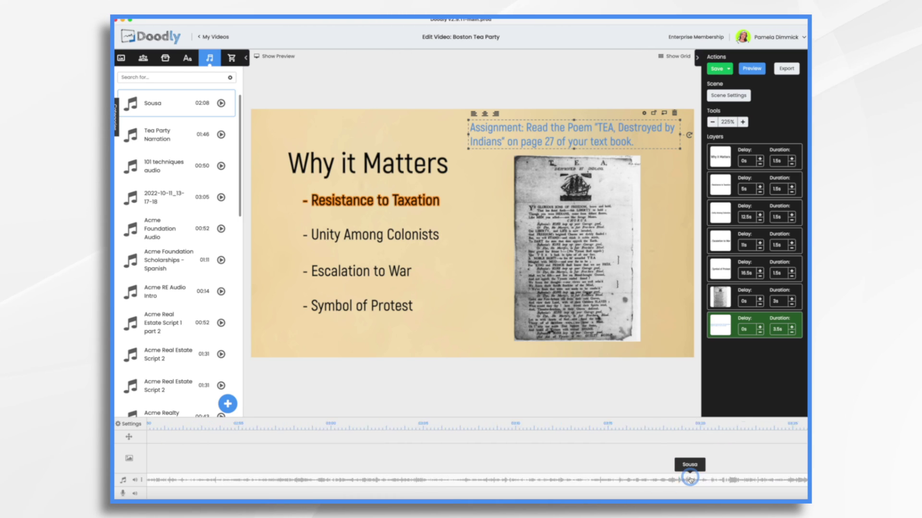
drag(331, 486, 541, 481)
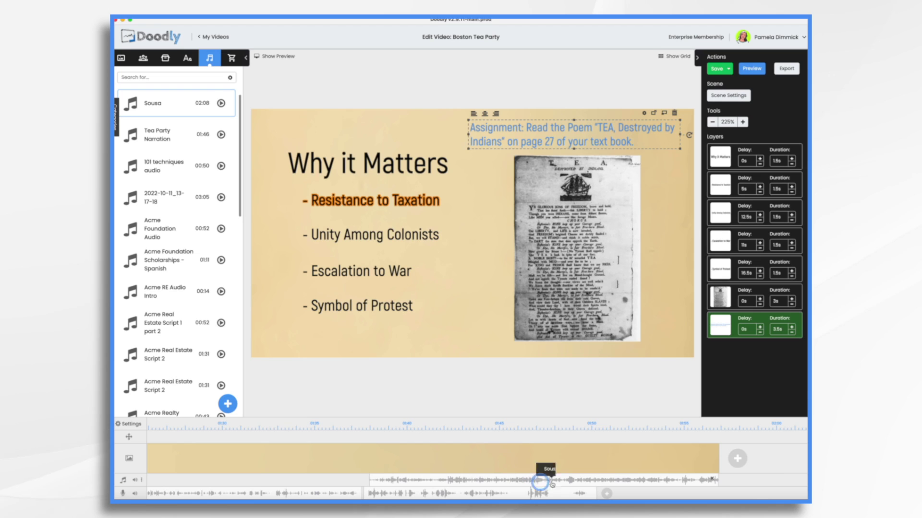
Step: Give the Sousa clip a fade-out and lengthen the fade
right_click(666, 481)
click(687, 439)
mouse_move(700, 478)
mouse_down()
mouse_move(610, 482)
mouse_move(715, 482)
mouse_up()
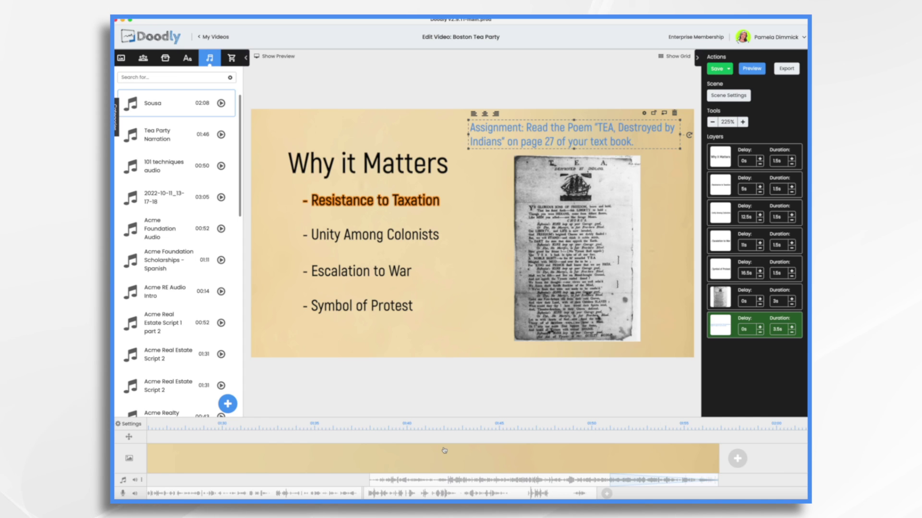